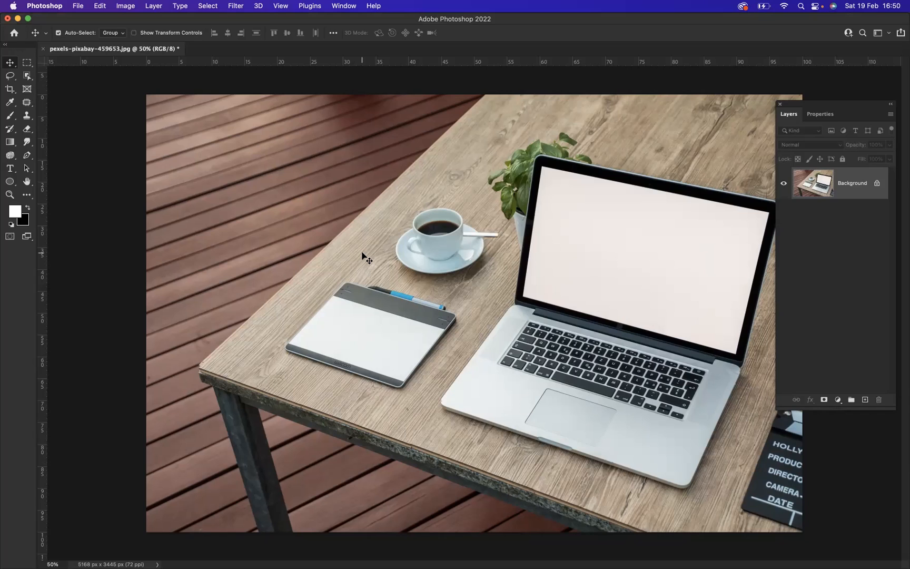
Draw a rectangle shape about 1753 × 1314 px over the table area and fill it with solid black (000000)
key(u)
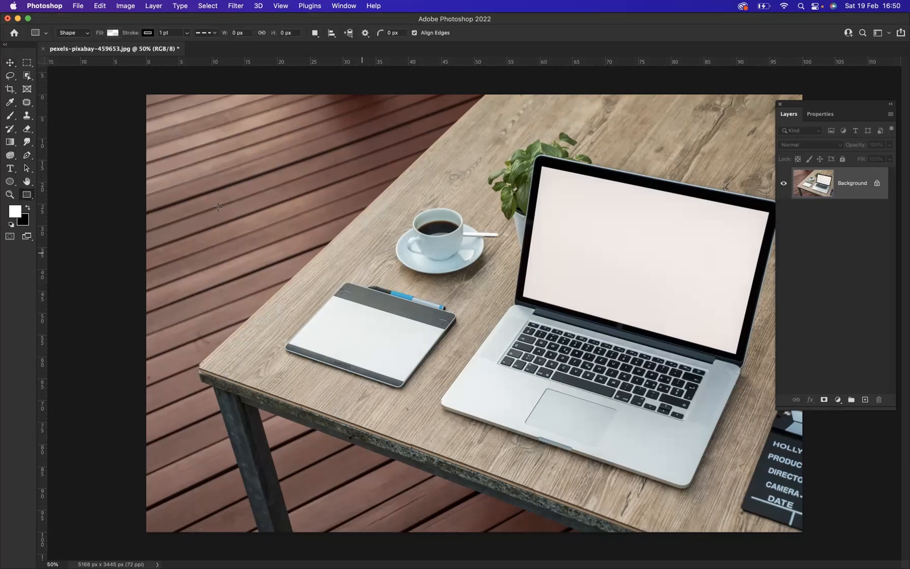
drag(275, 183, 498, 349)
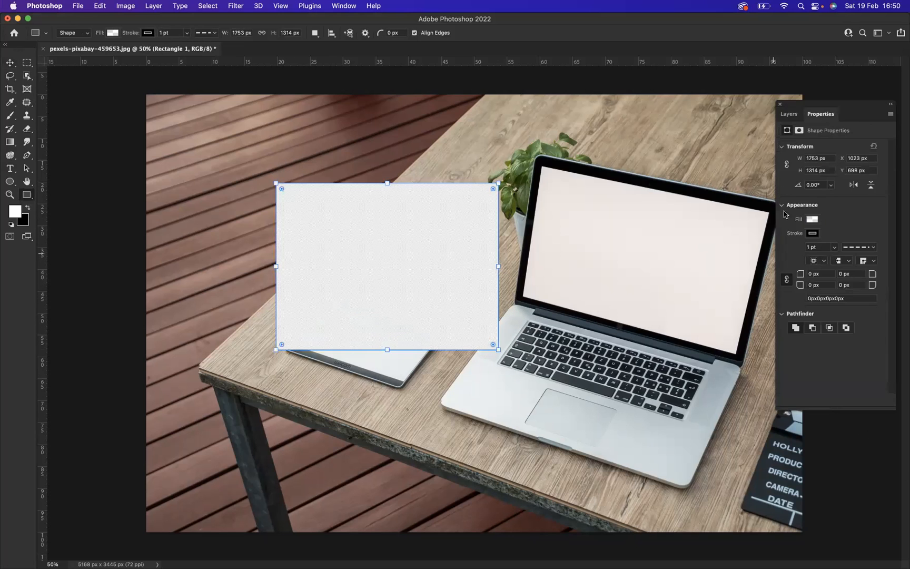
click(812, 219)
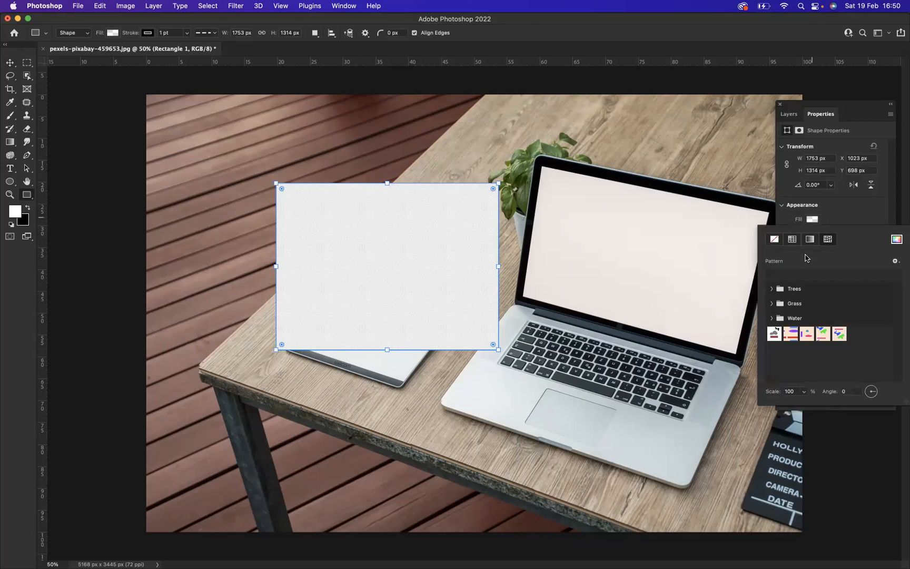
click(895, 240)
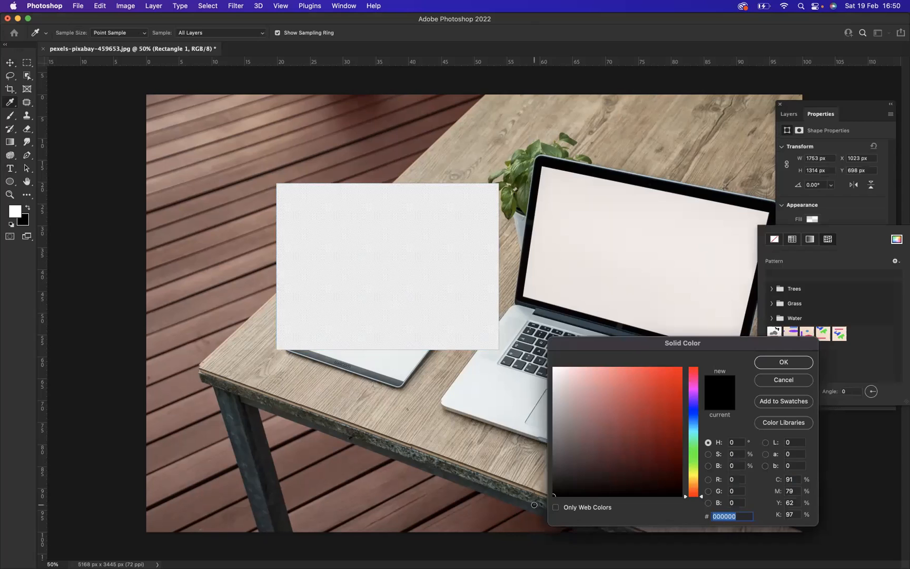
click(783, 362)
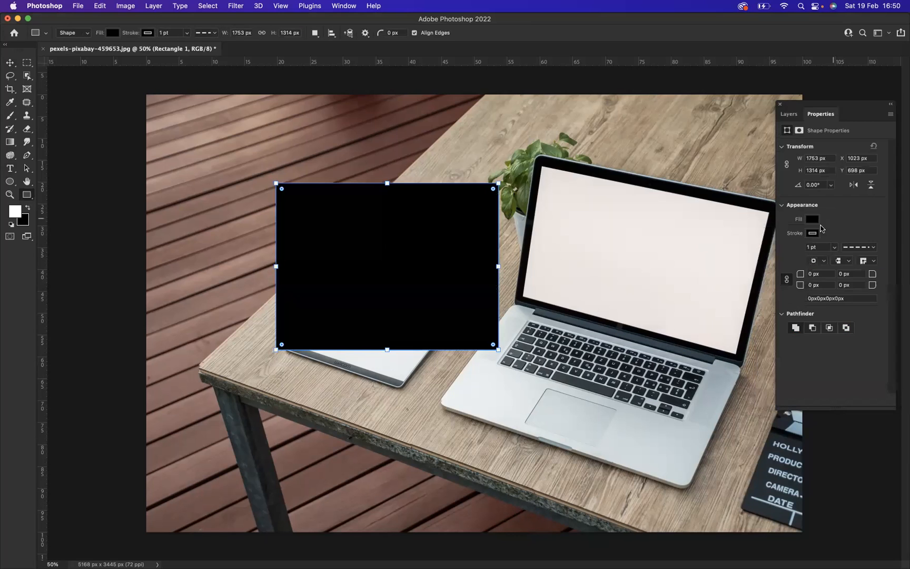
Remove the stroke from the black rectangle
click(812, 234)
click(774, 254)
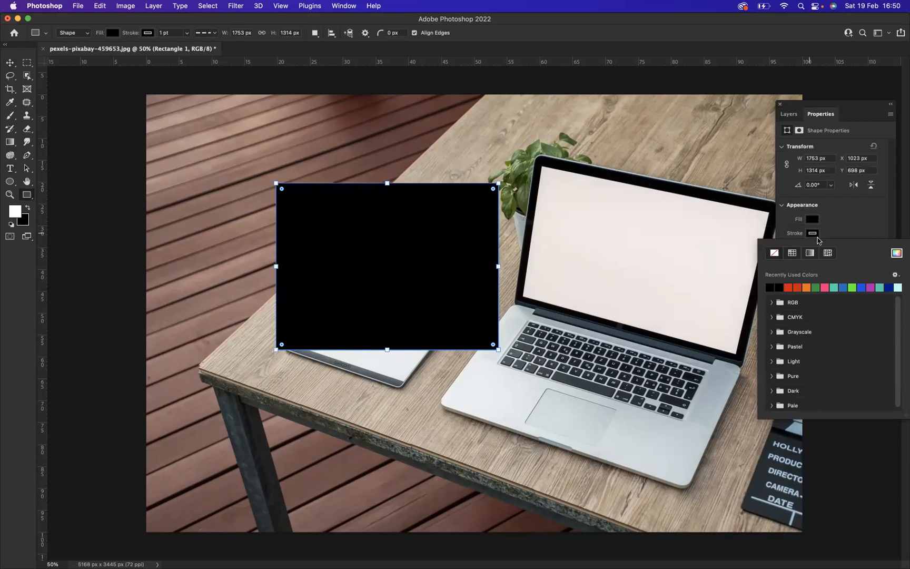
click(848, 225)
Convert the Rectangle 1 layer to a smart object and move it over the laptop screen
click(788, 115)
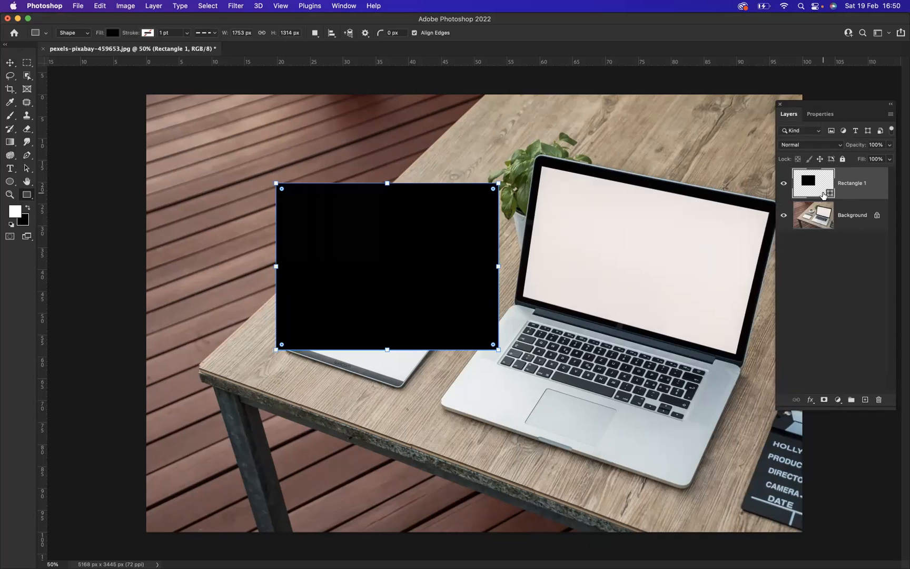
right_click(860, 178)
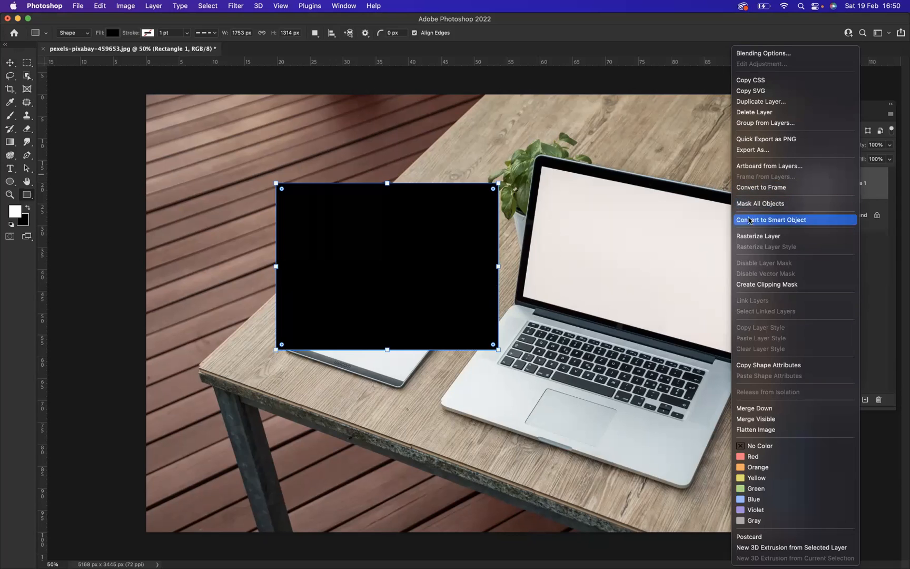
click(792, 220)
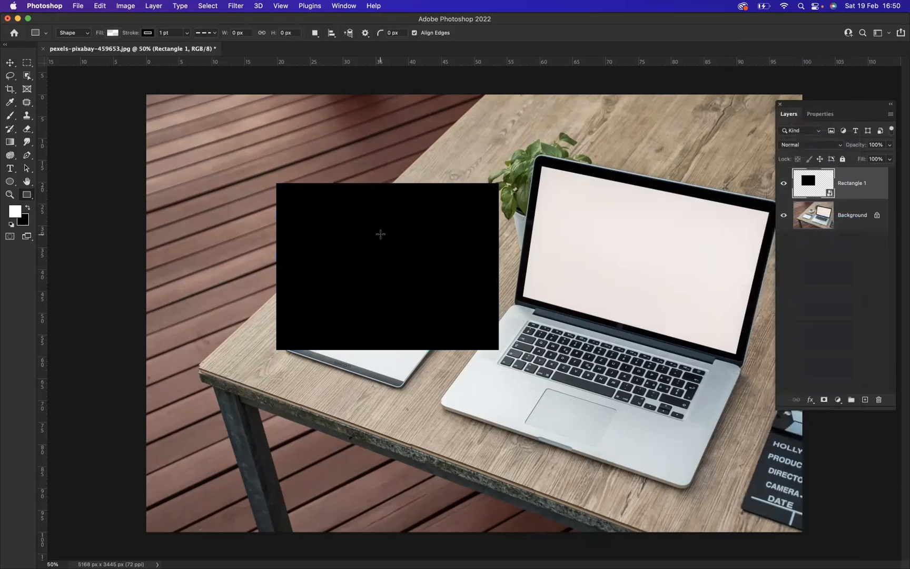
click(10, 63)
drag(361, 254, 614, 251)
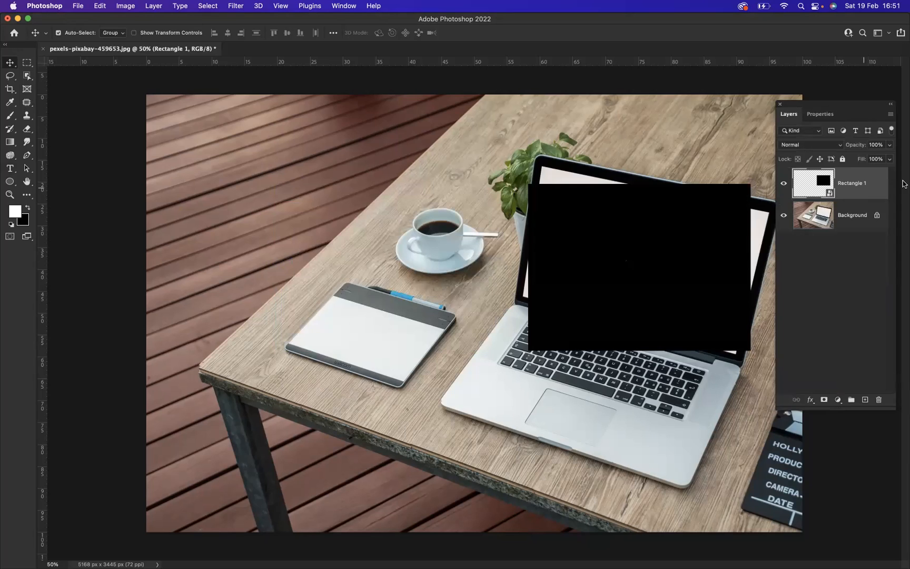
key(super+t)
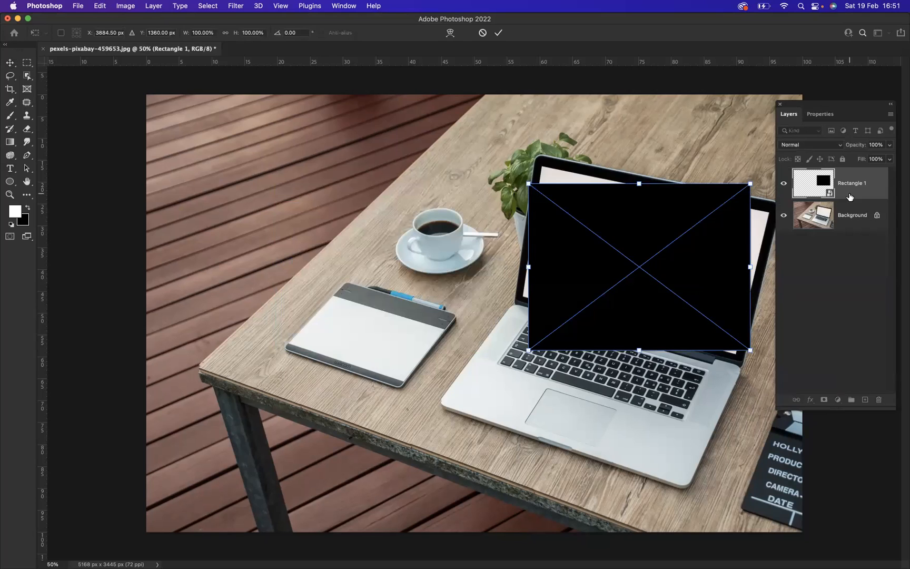
right_click(660, 239)
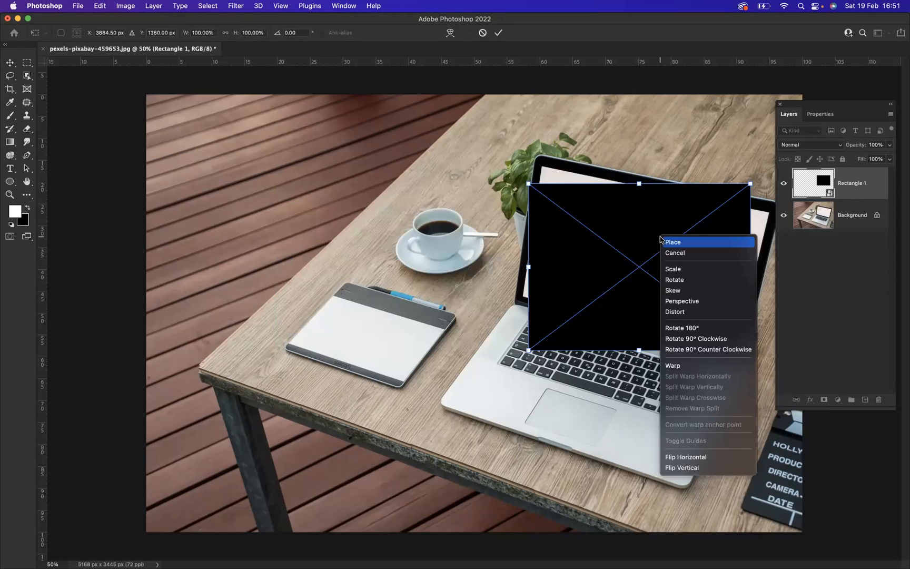
click(676, 313)
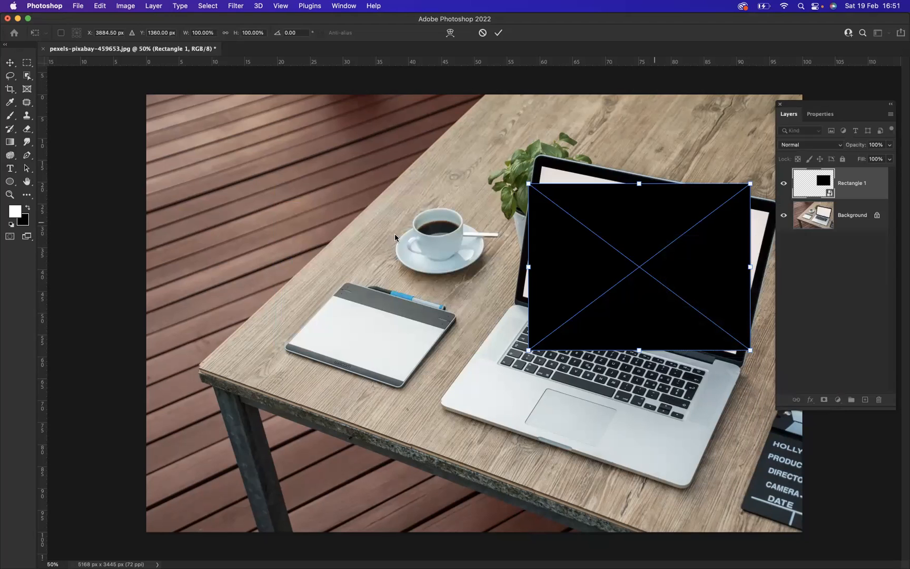
Distort the smart object so that its upper-left corner sits on the upper-left corner of the white laptop display
click(9, 194)
click(627, 275)
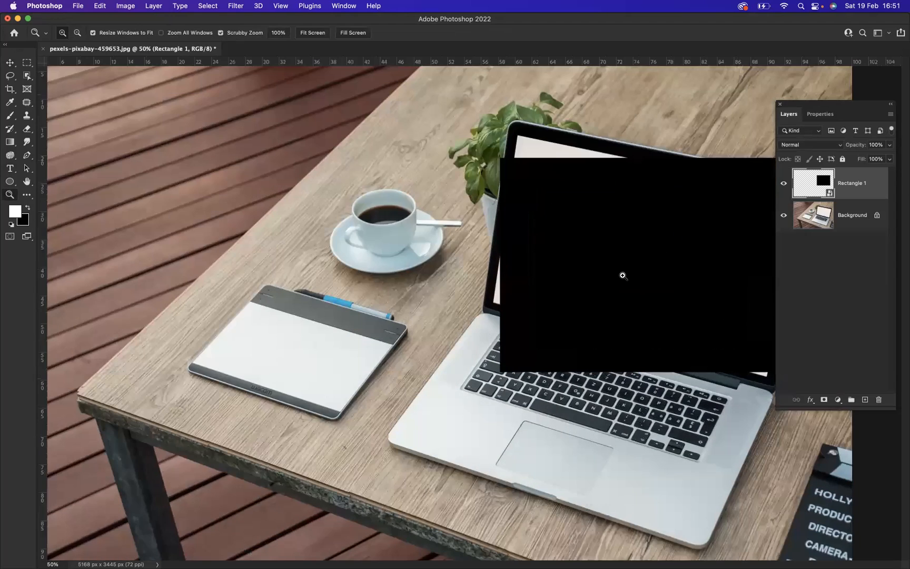
click(617, 272)
click(555, 219)
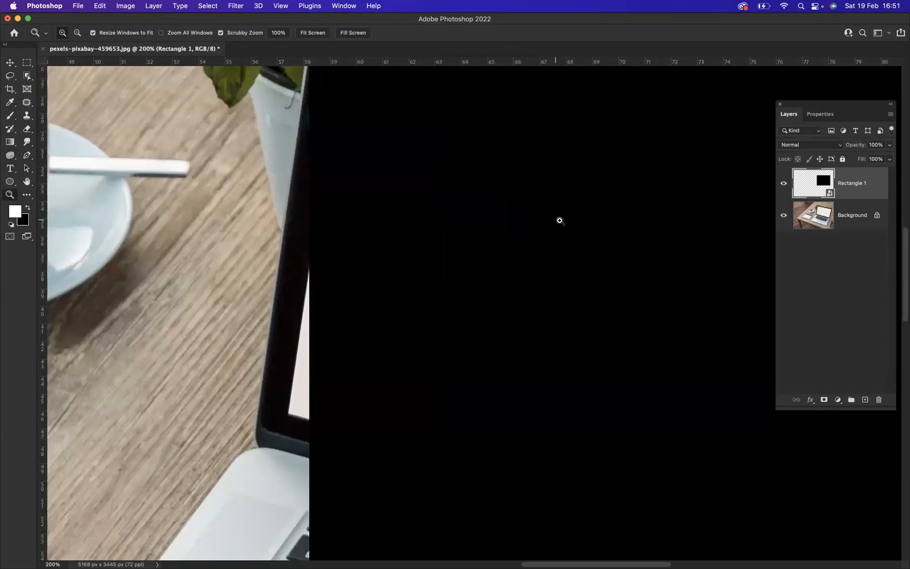
key(super+t)
right_click(503, 198)
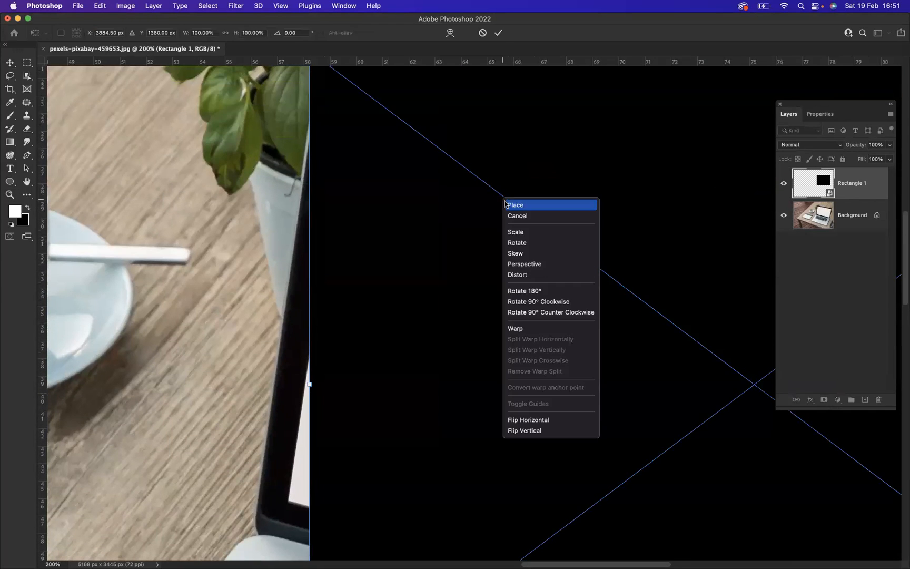
click(520, 274)
scroll(452, 195, up, 5)
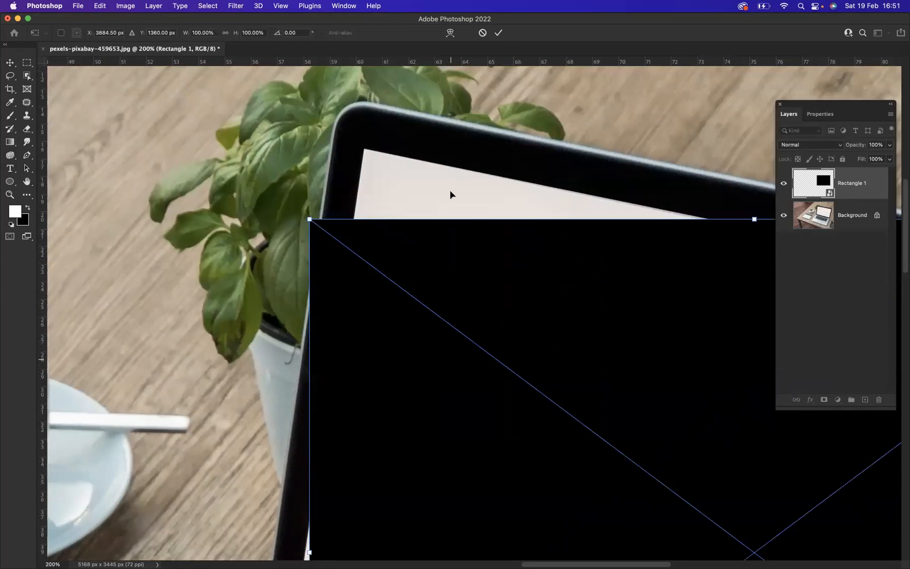
drag(309, 219, 363, 147)
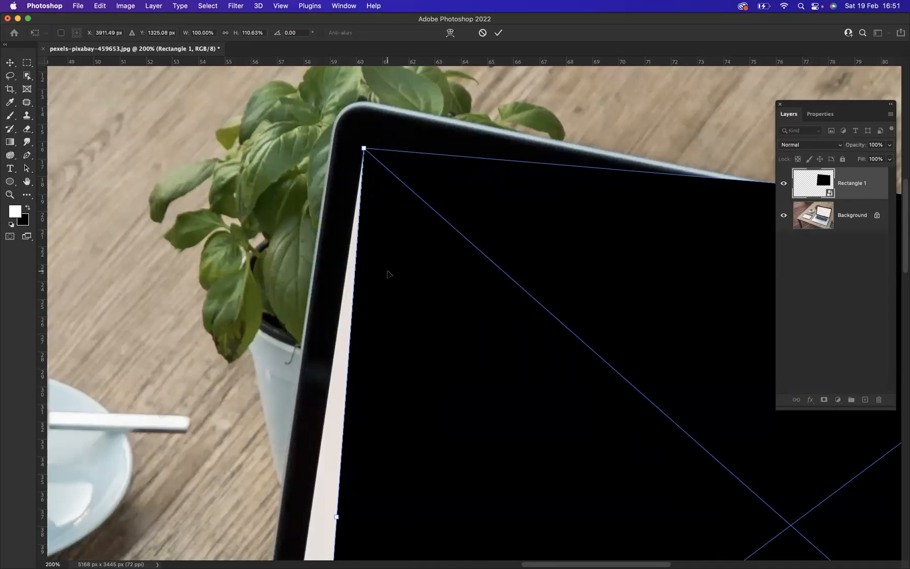
Align the lower-left corner of the distorted rectangle with the lower-left corner of the laptop display
scroll(380, 234, down, 7)
scroll(381, 234, left, 5)
scroll(526, 550, up, 1)
scroll(526, 551, right, 1)
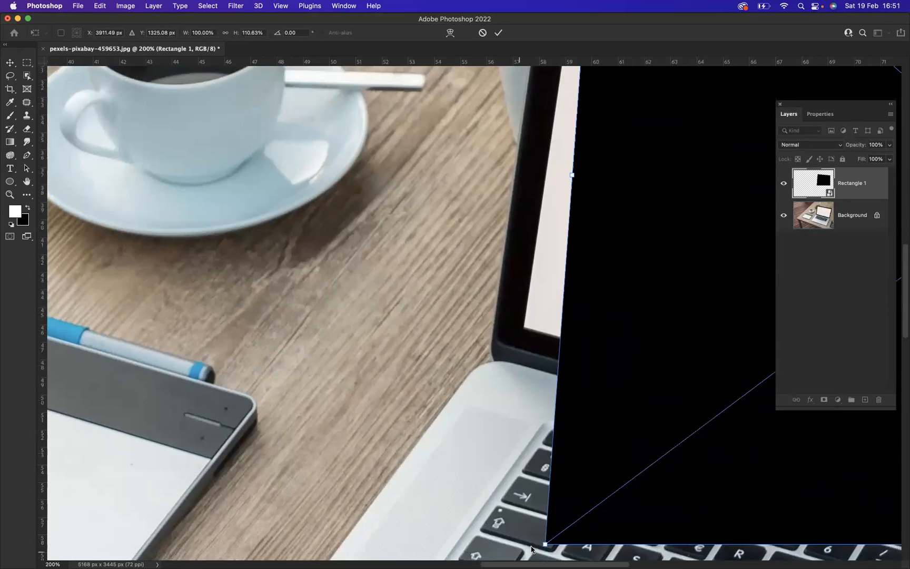
drag(544, 544, 522, 327)
Align the upper-right corner of the distorted rectangle with the upper-right corner of the laptop display
scroll(567, 243, up, 5)
scroll(566, 243, up, 4)
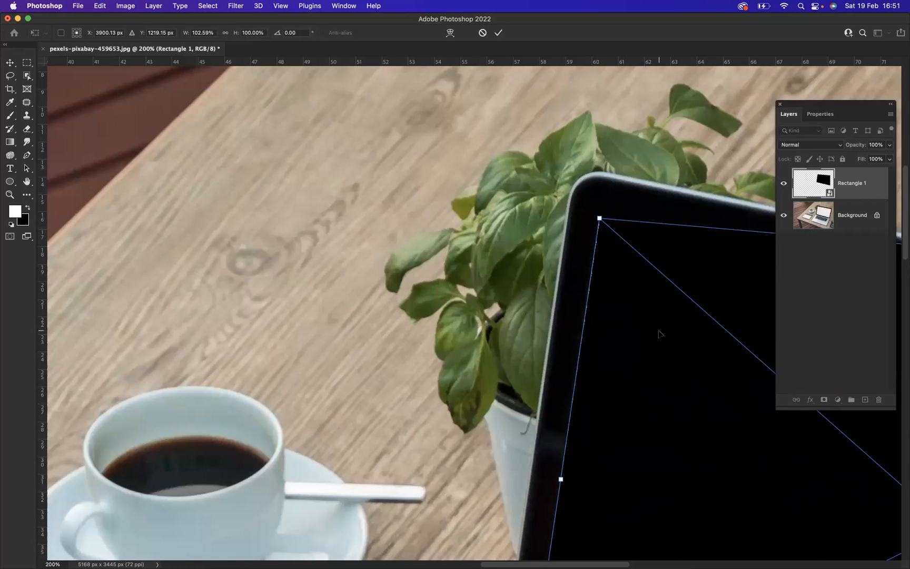
scroll(658, 329, right, 5)
scroll(684, 279, right, 10)
scroll(682, 266, right, 3)
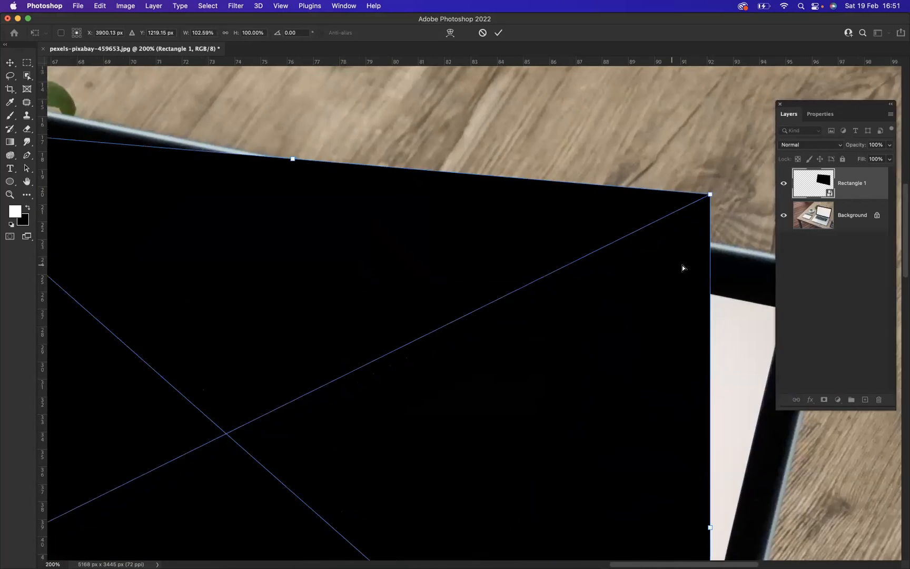
drag(655, 196, 729, 308)
Align the rectangle's lower-right corner with the laptop display's lower-right corner and apply the distortion
scroll(705, 377, down, 5)
scroll(705, 378, left, 2)
scroll(751, 448, down, 2)
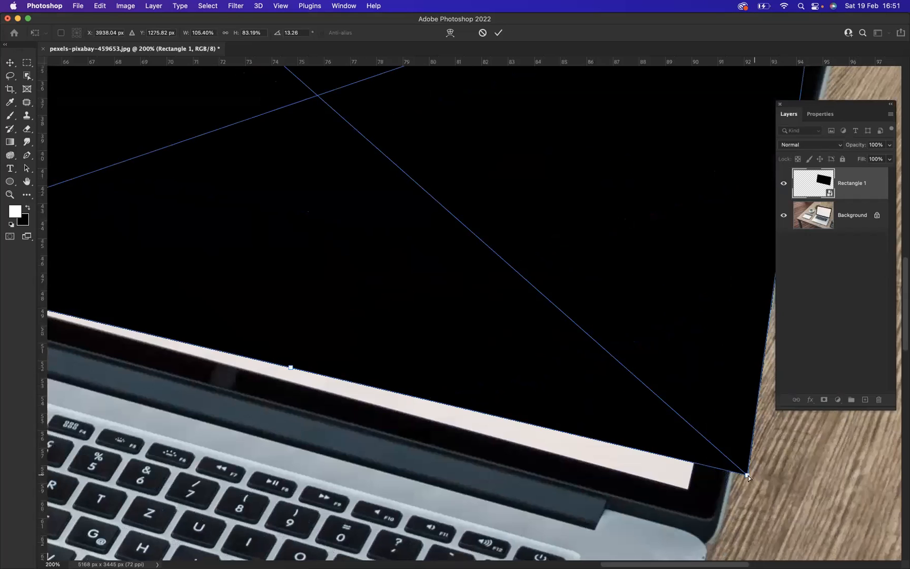
drag(743, 473, 688, 491)
scroll(286, 361, left, 5)
scroll(287, 362, up, 10)
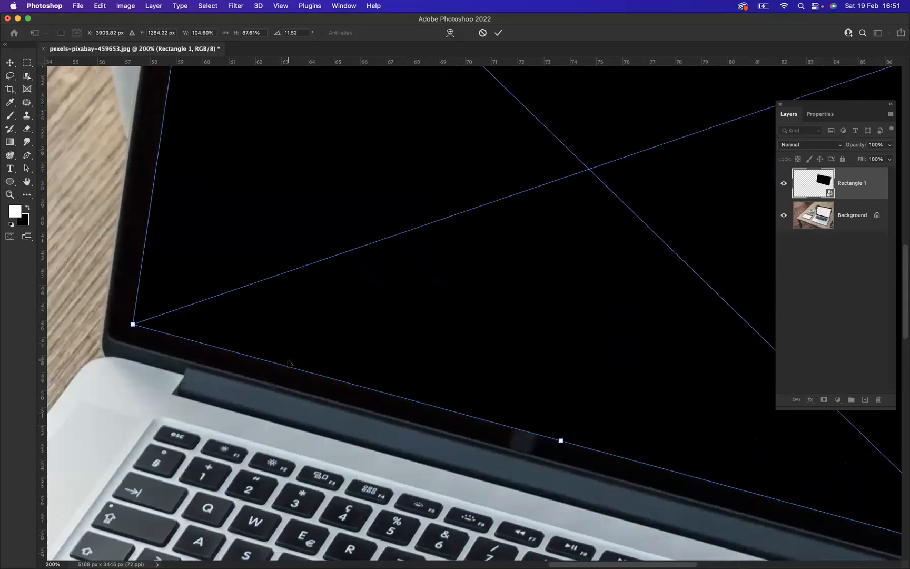
scroll(289, 363, right, 1)
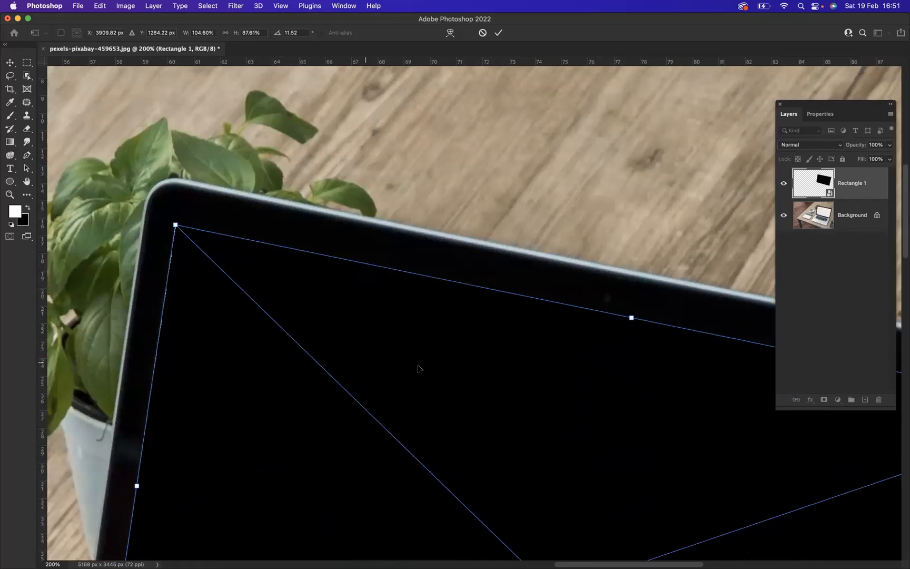
key(Return)
Refine the distortion by nudging the rectangle's upper-left corner slightly outward to cover the light sliver along the display's edge, and apply it
key(z)
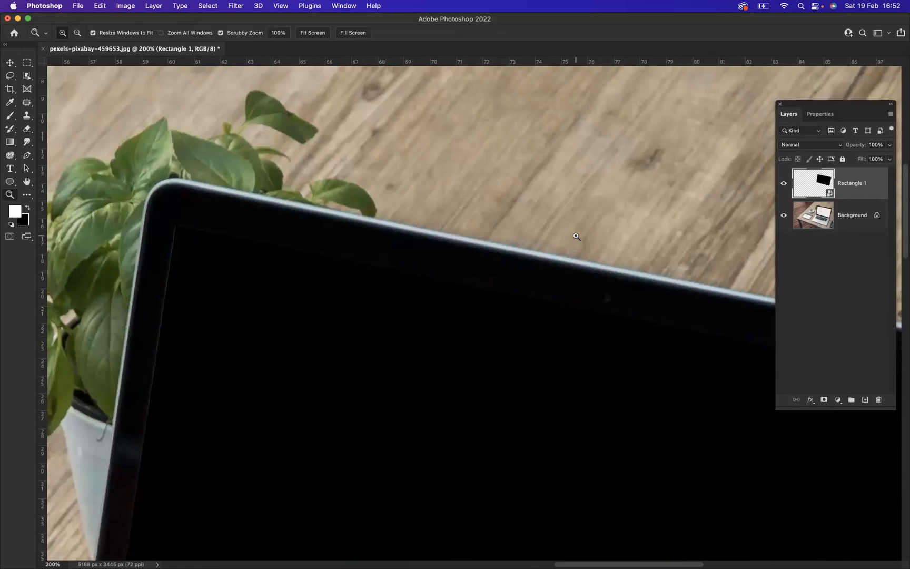
key(super+0)
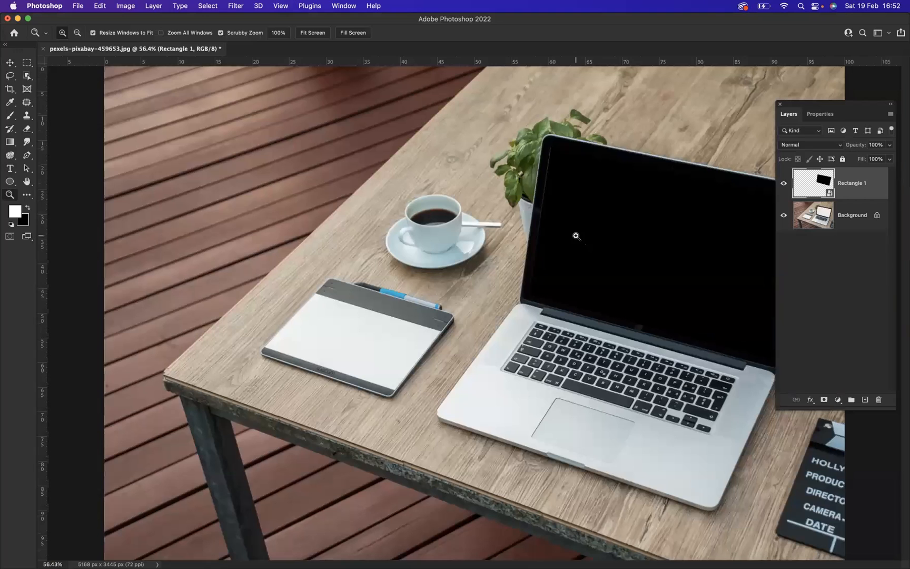
key(super+t)
key(super+plus)
key(super+plus)
key(super+plus)
key(super+plus)
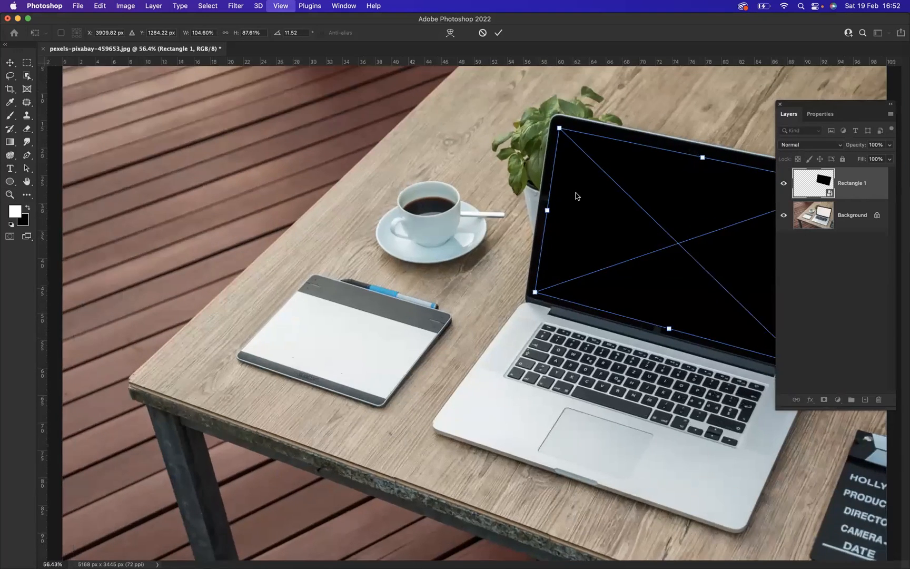
scroll(644, 188, right, 1)
scroll(643, 187, up, 1)
scroll(644, 187, up, 5)
scroll(643, 187, right, 6)
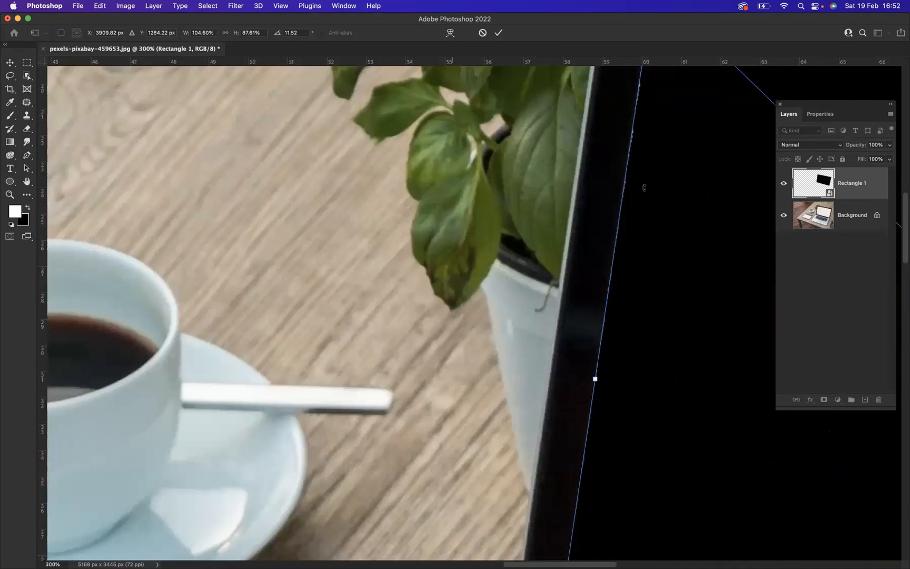
right_click(524, 207)
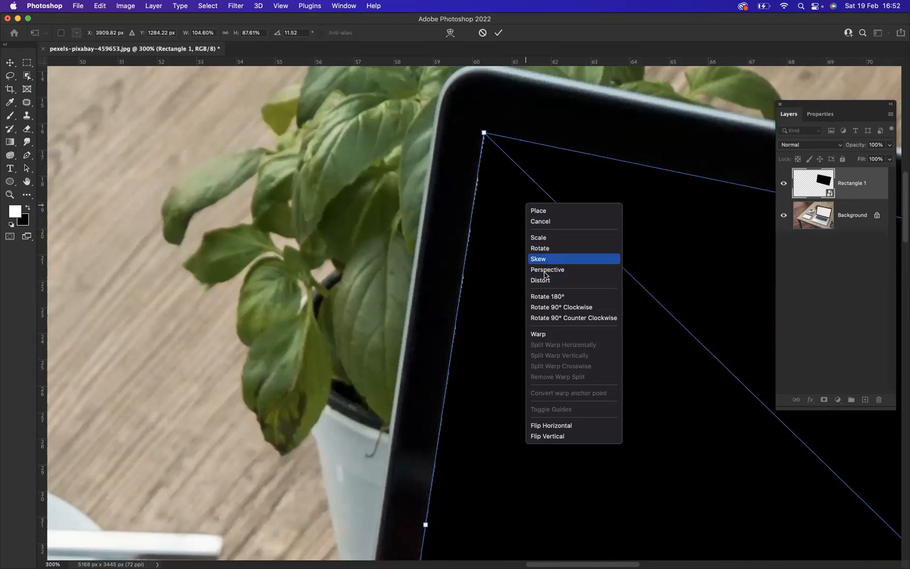
click(558, 282)
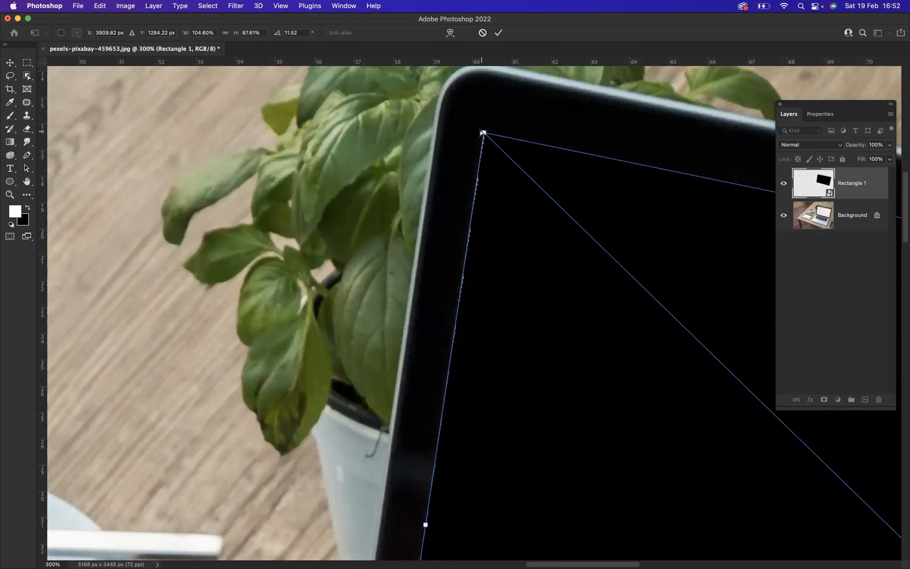
drag(483, 133, 481, 131)
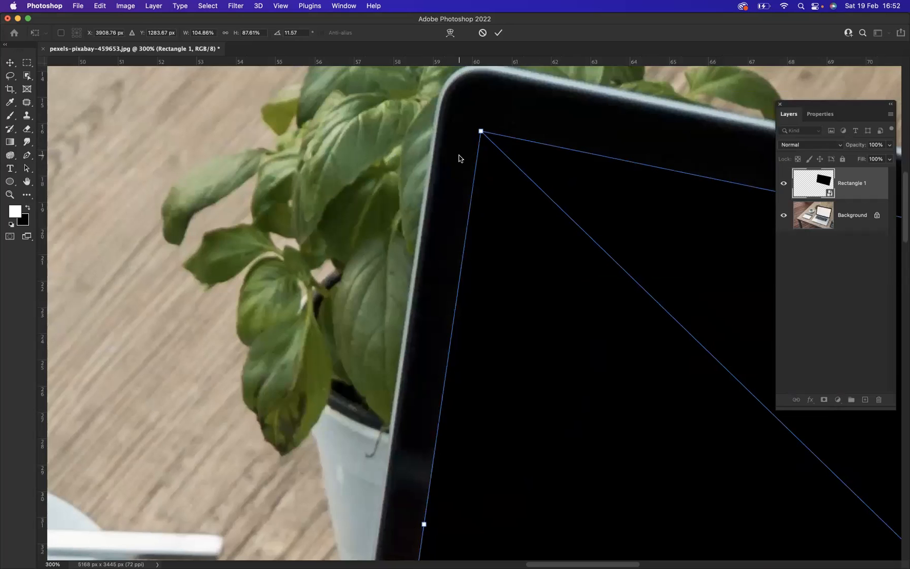
key(Return)
Open the contents of the Rectangle 1 smart object for editing
key(z)
key(super+0)
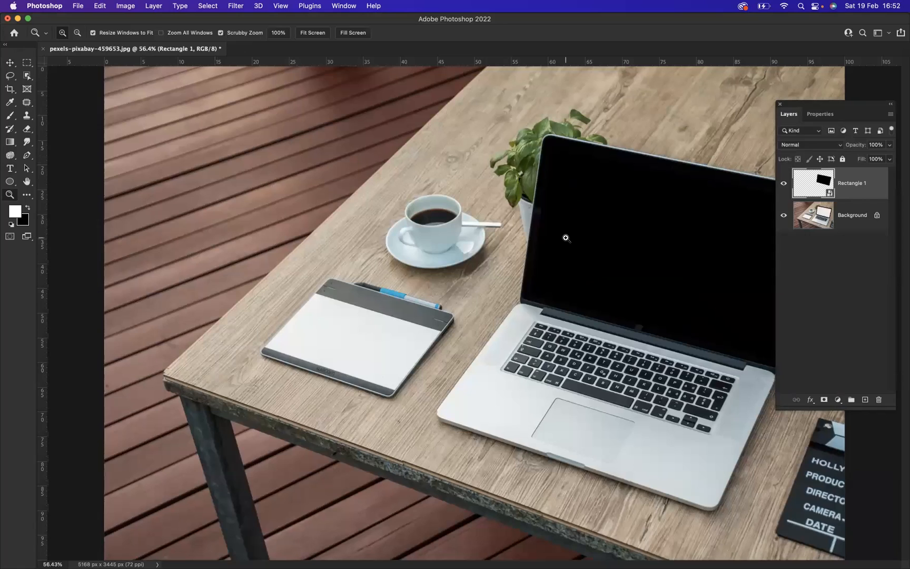
double_click(810, 190)
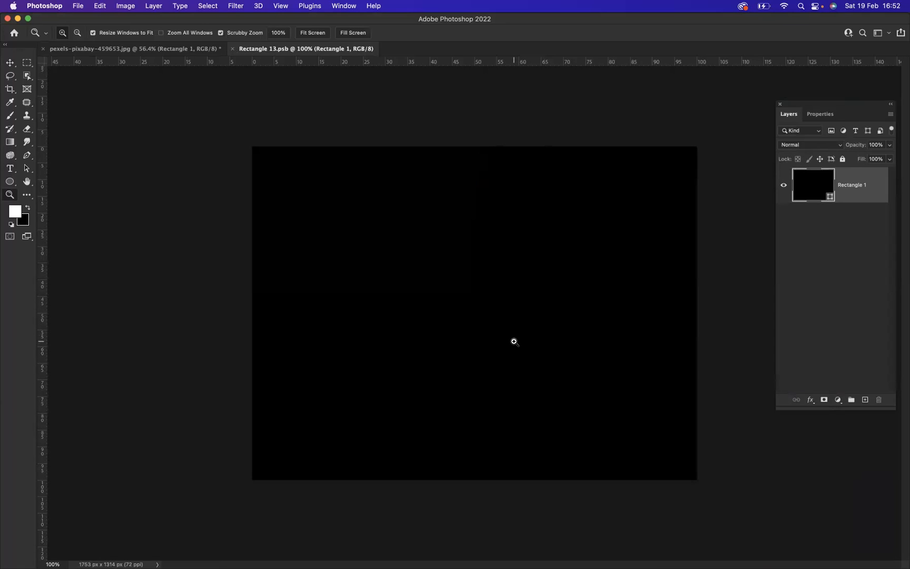
Add the white text "BLUE SKY GRAPHICS" on a new layer in American Captain Regular at 175 pt
click(11, 169)
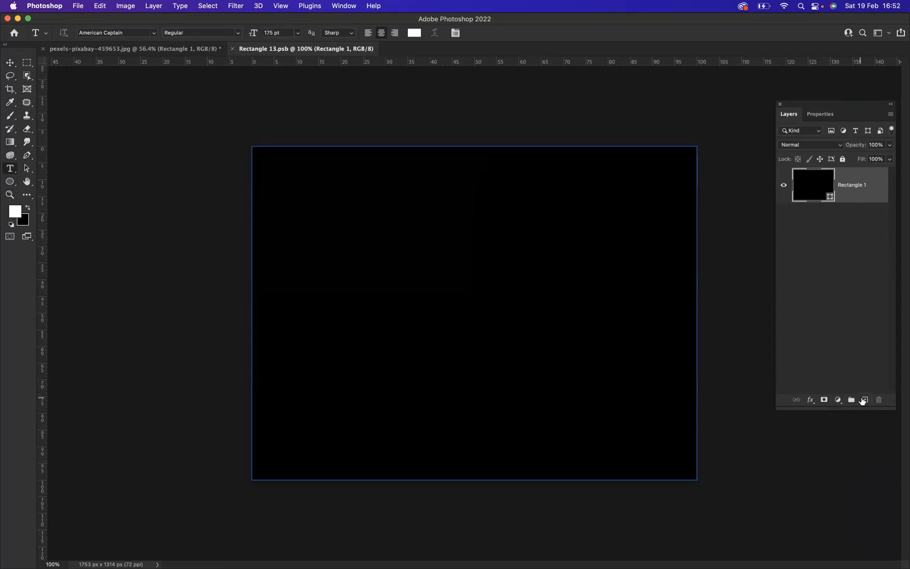
click(864, 399)
click(341, 282)
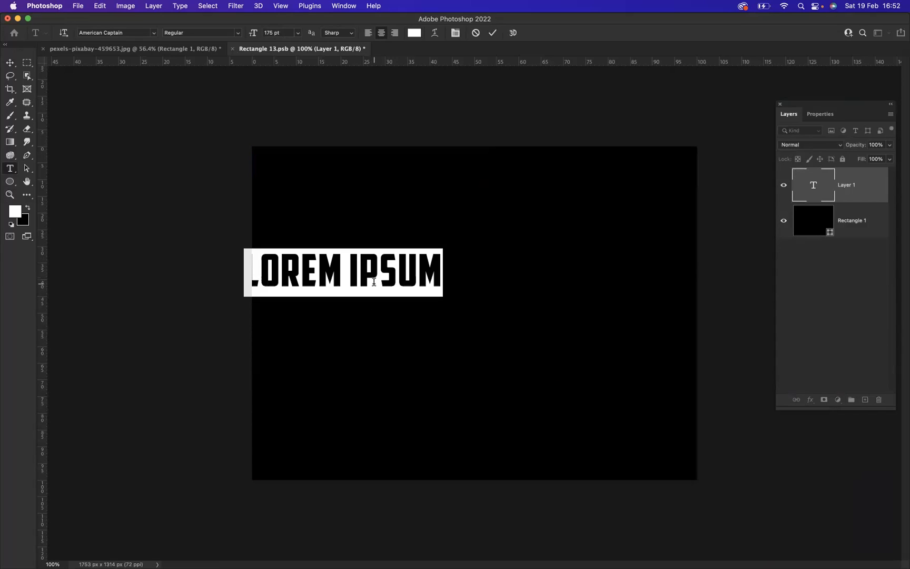
key(BackSpace)
text(B)
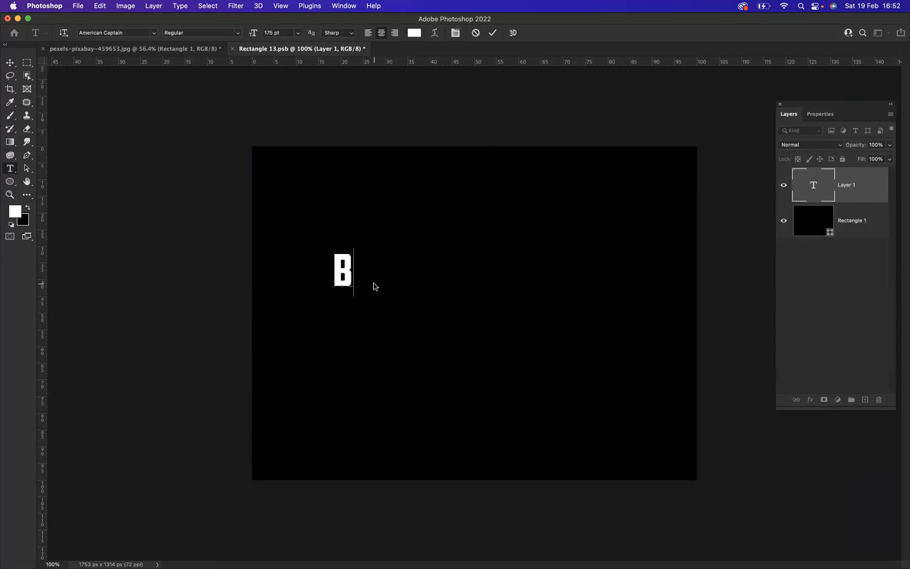
text(LUE)
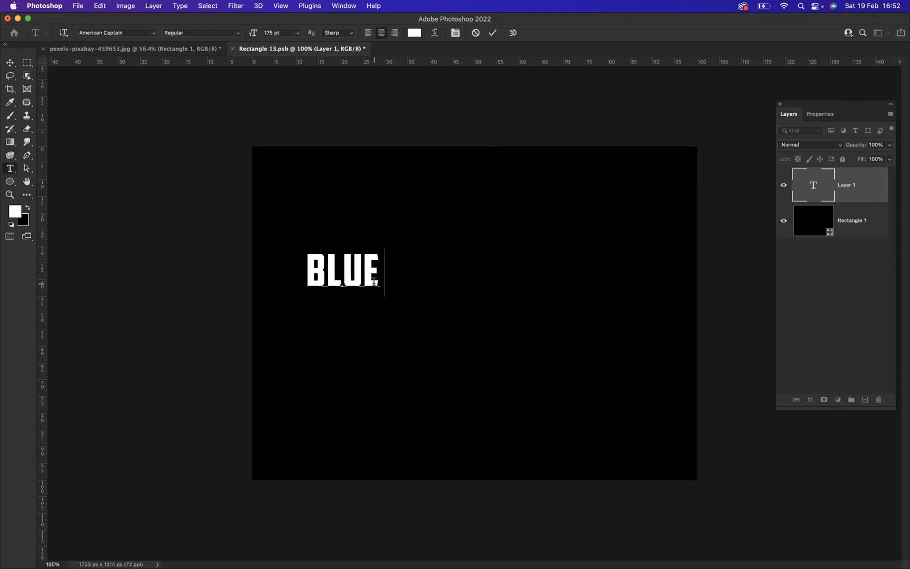
text( SKY G)
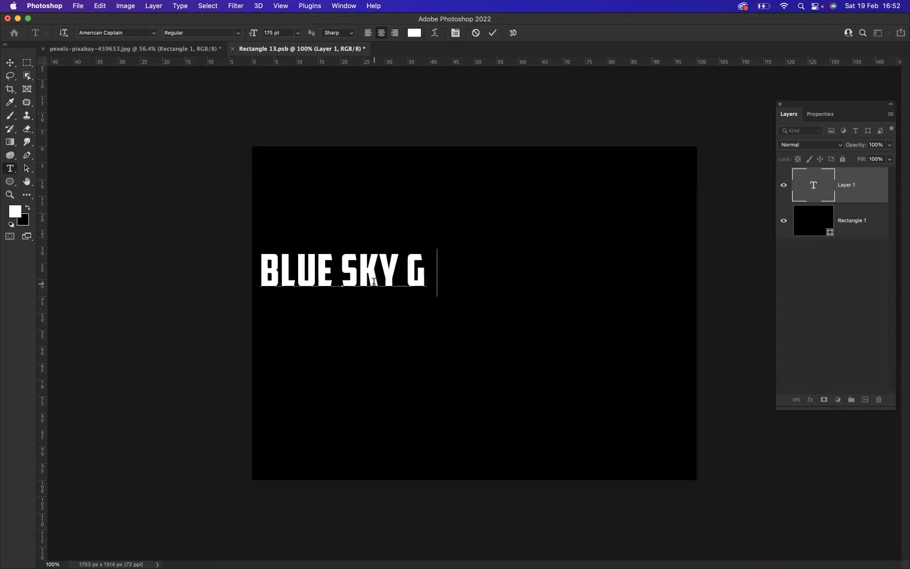
text(RAPHICS)
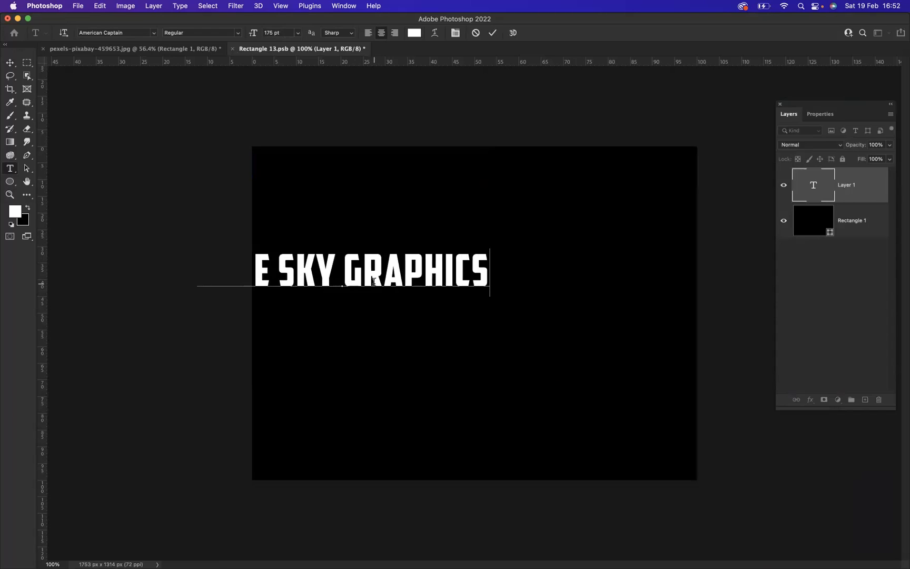
Center the "BLUE SKY GRAPHICS" text horizontally and vertically on the whole canvas, leaving no selection active
click(11, 62)
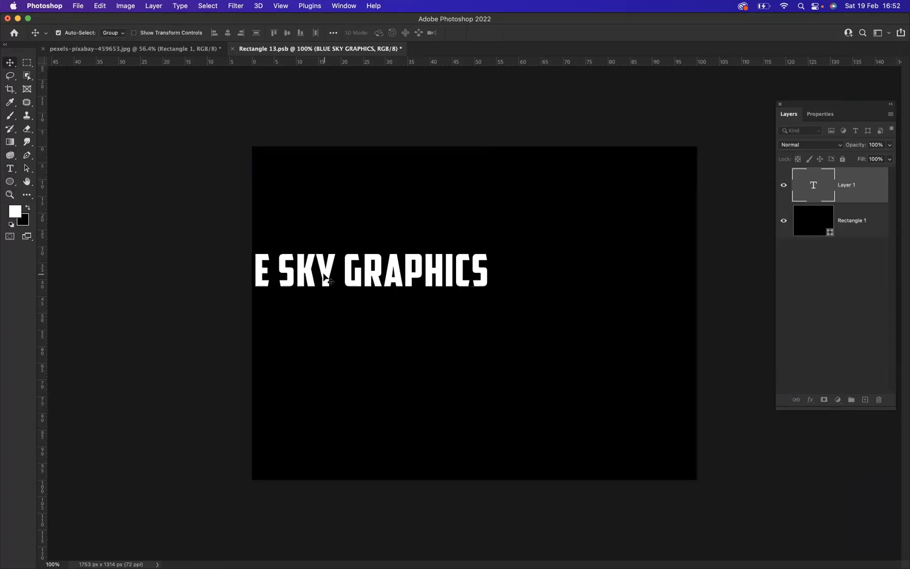
drag(327, 279, 450, 305)
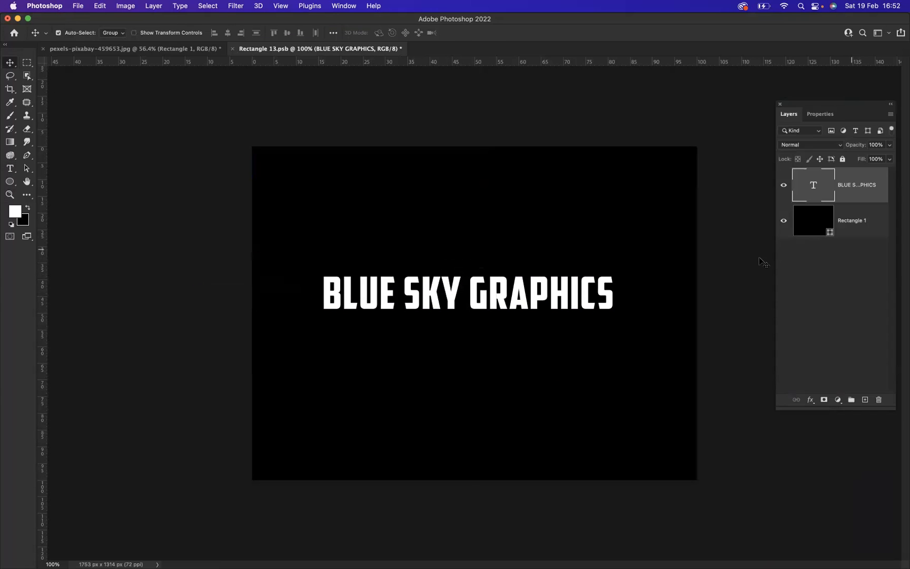
click(27, 63)
drag(252, 161, 696, 479)
click(10, 62)
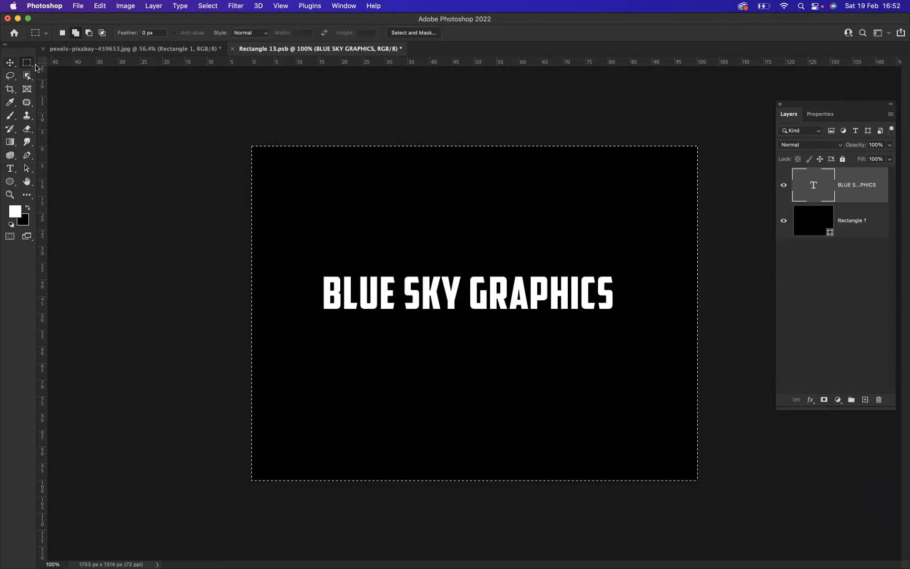
click(227, 33)
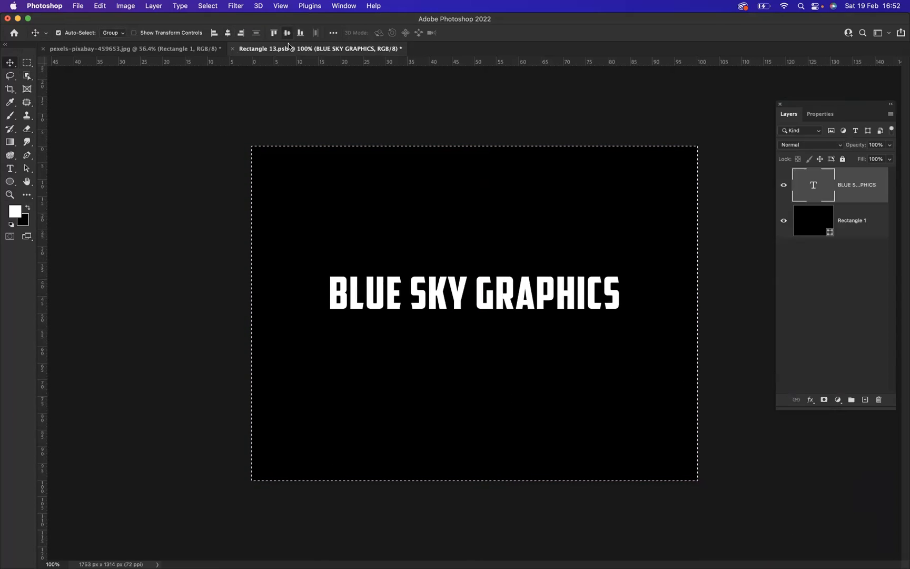
click(287, 33)
key(super)
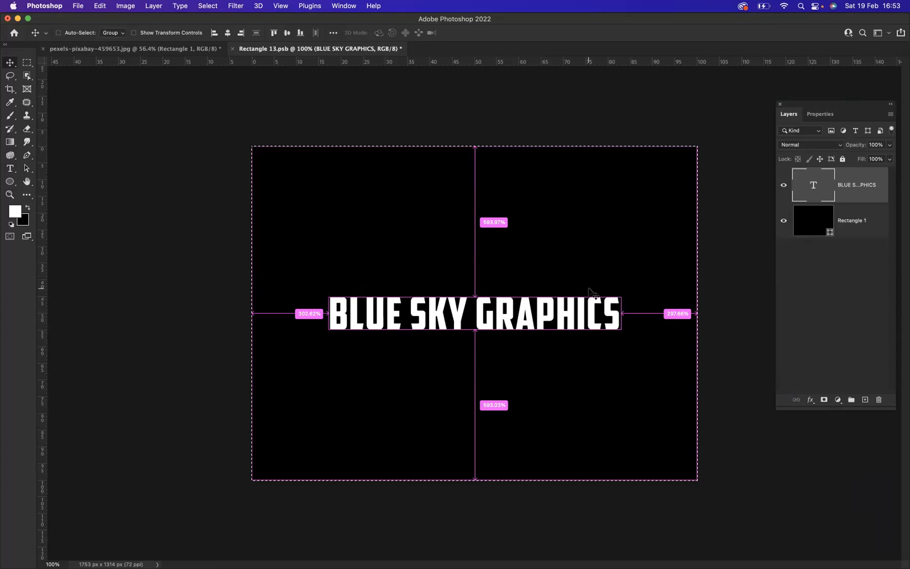
key(super+d)
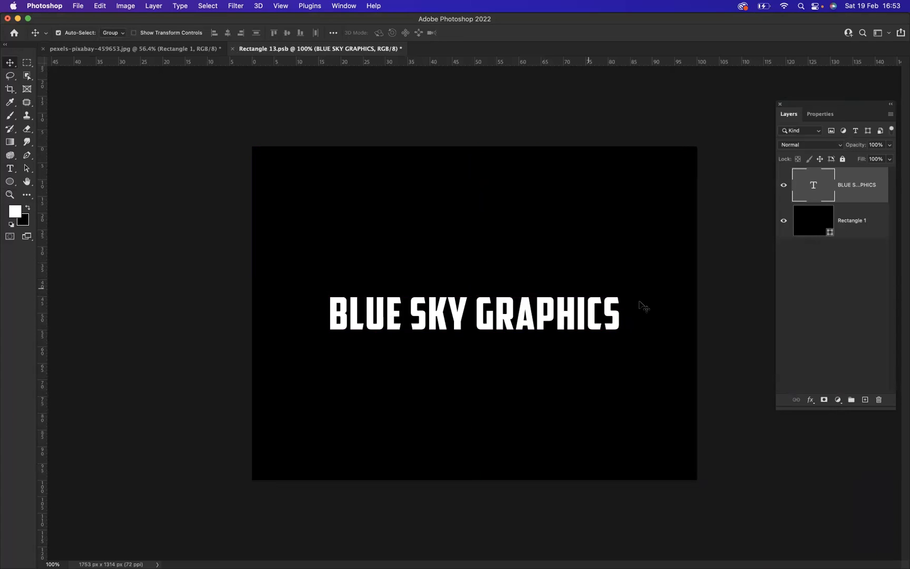
Scale the centered text up proportionally about its middle to about 139% and apply the transform
key(super+t)
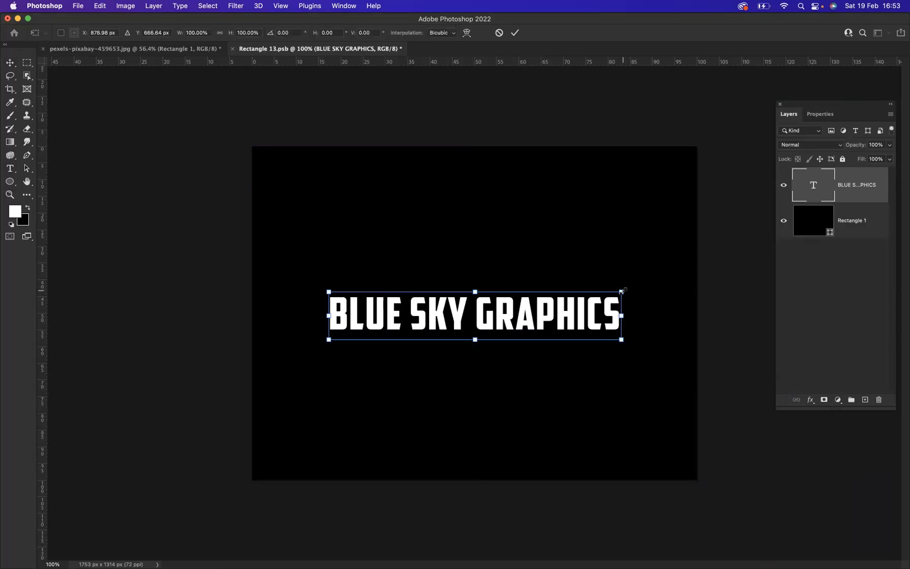
drag(622, 290, 677, 274)
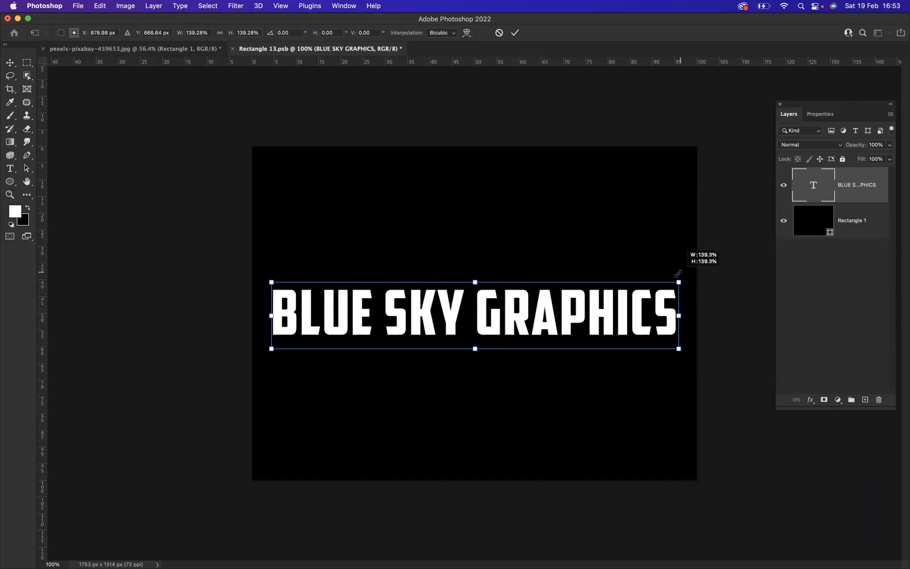
drag(678, 274, 678, 273)
key(Return)
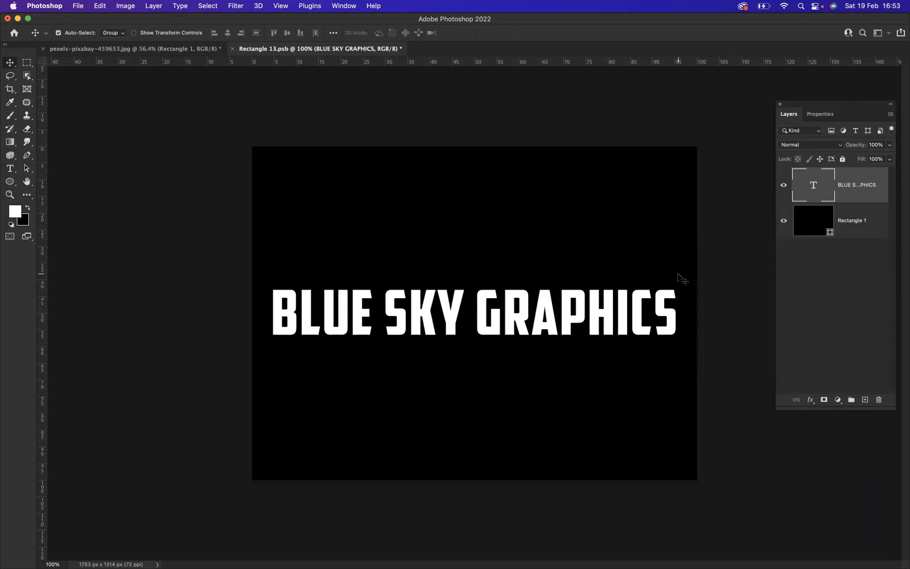
Add an empty layer above the text and create margin-only guides at 1.522% top and bottom and 1.141% left and right
click(865, 400)
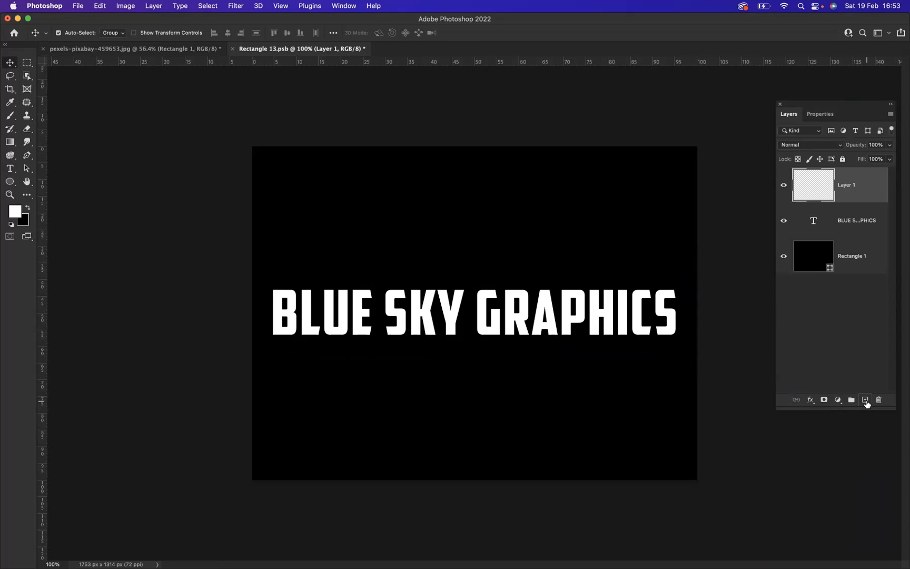
click(279, 7)
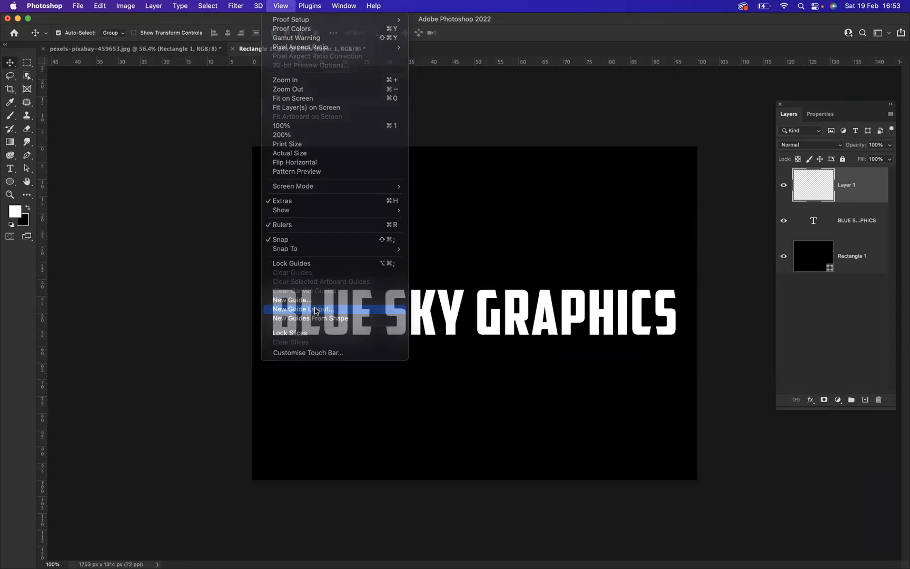
click(315, 311)
click(370, 236)
click(447, 236)
click(370, 294)
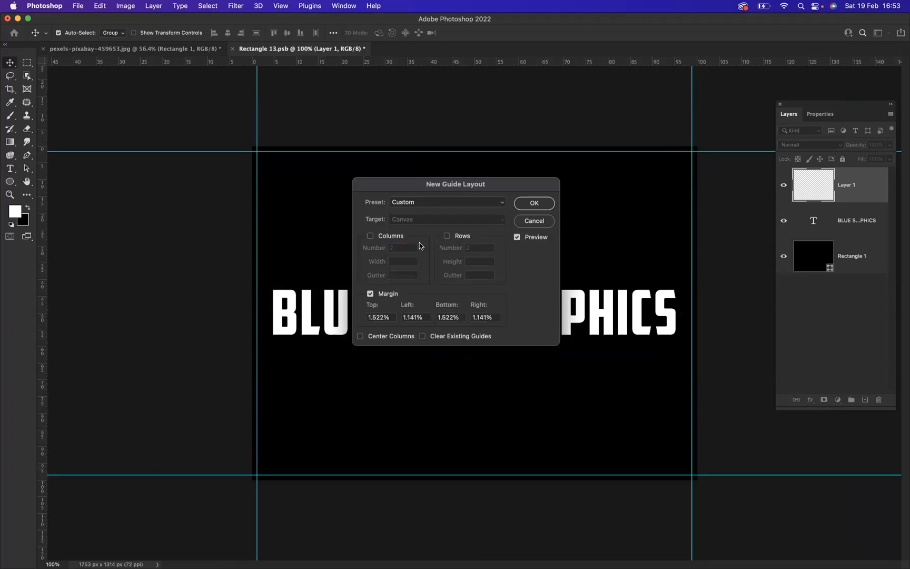
click(533, 202)
Stroke the area bounded by the guides with a 15 px white inside border on the empty layer, and hide the guides
click(26, 63)
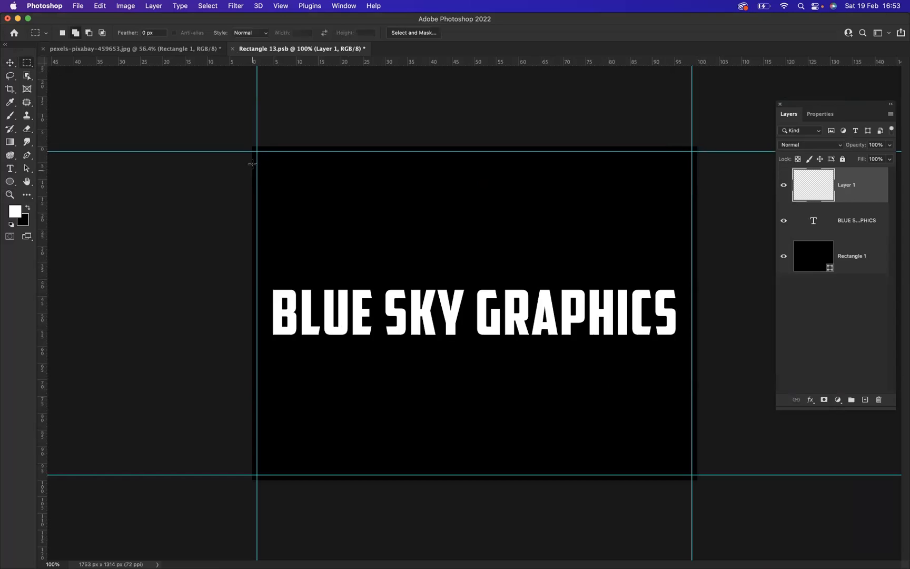
drag(257, 151, 692, 474)
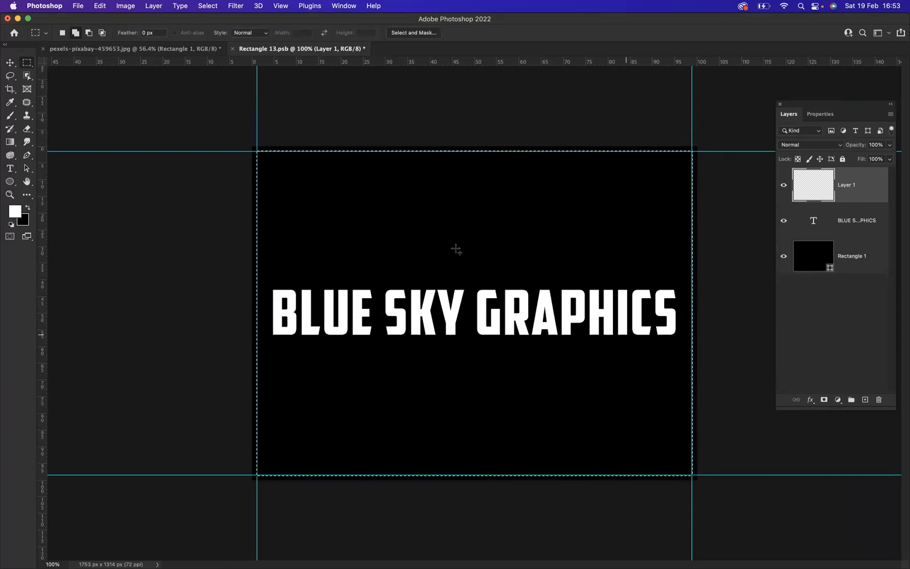
right_click(291, 204)
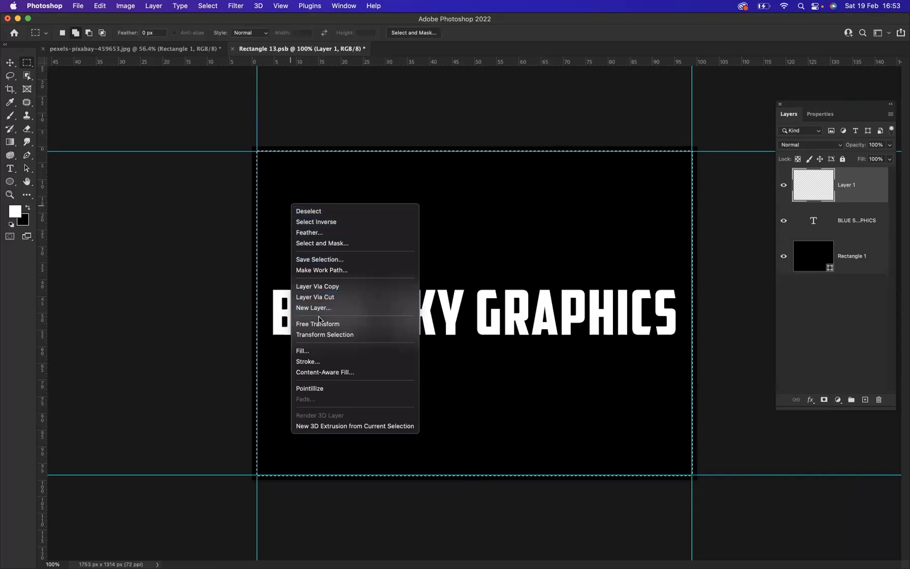
click(311, 361)
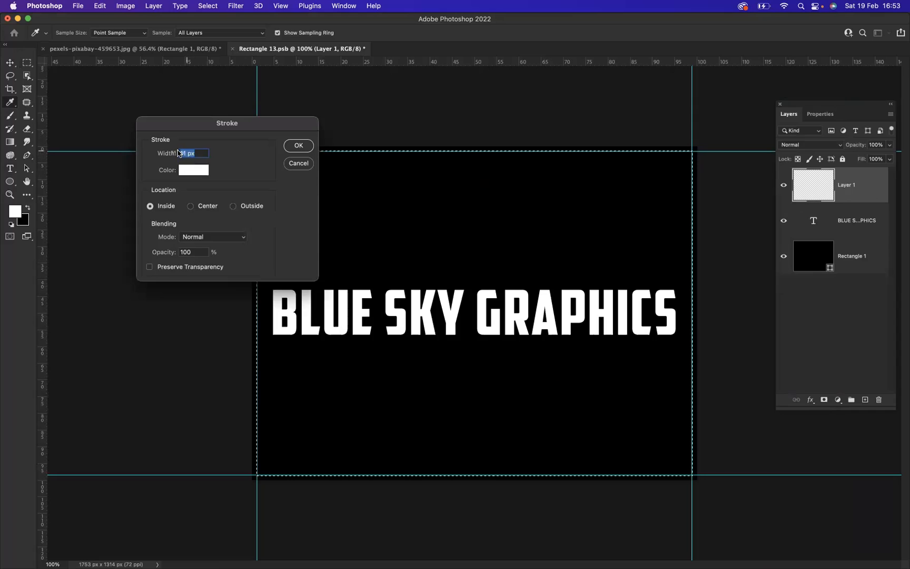
click(188, 153)
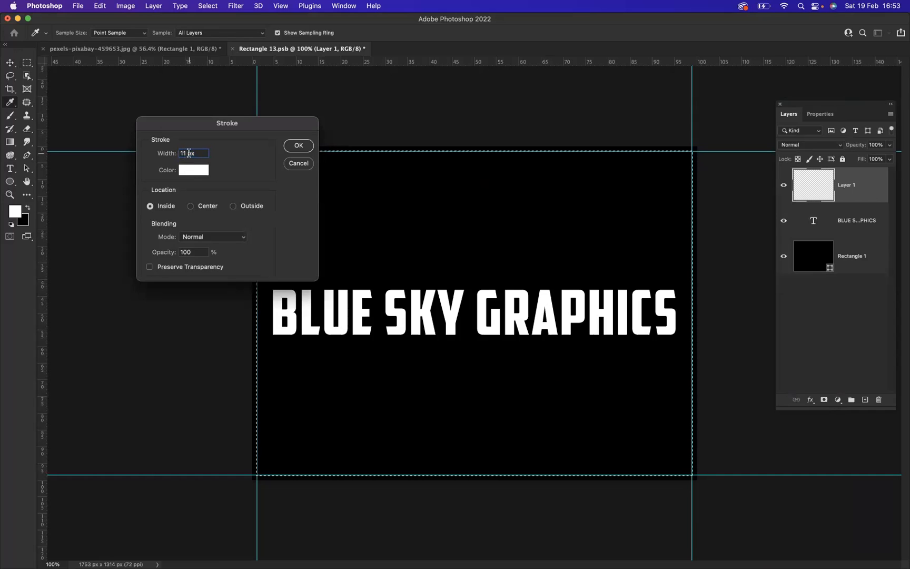
key(BackSpace)
text(5)
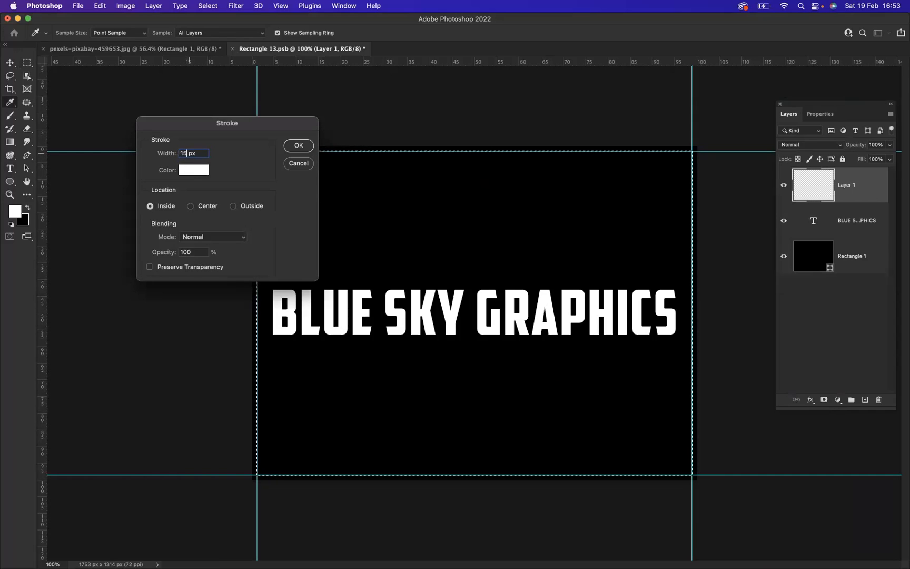
click(297, 146)
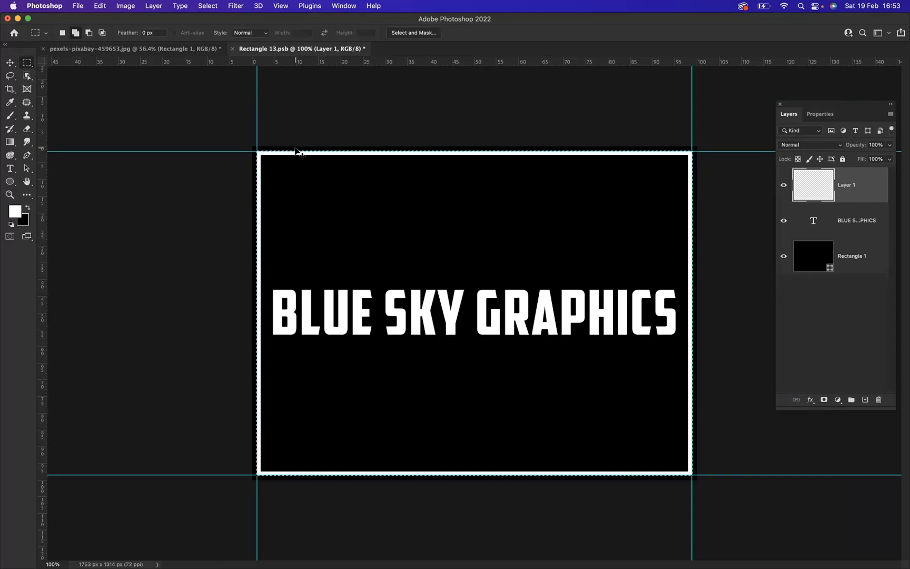
key(super+d)
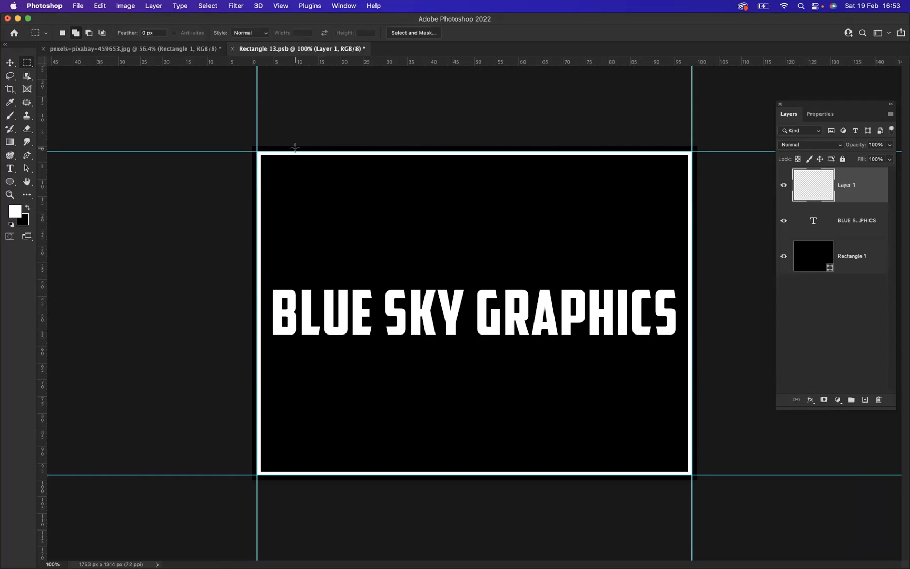
key(super+semicolon)
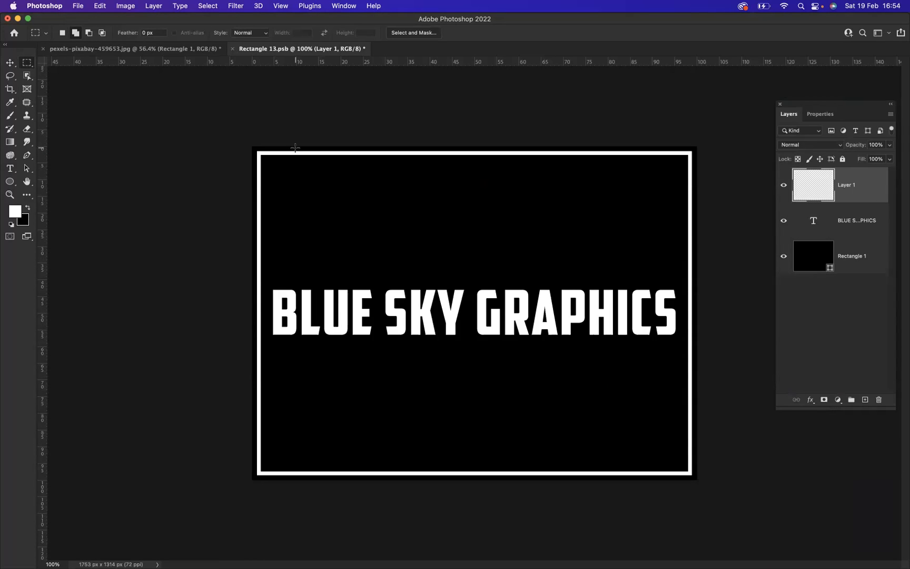
Save the smart object's contents and return to the laptop photo document
click(82, 6)
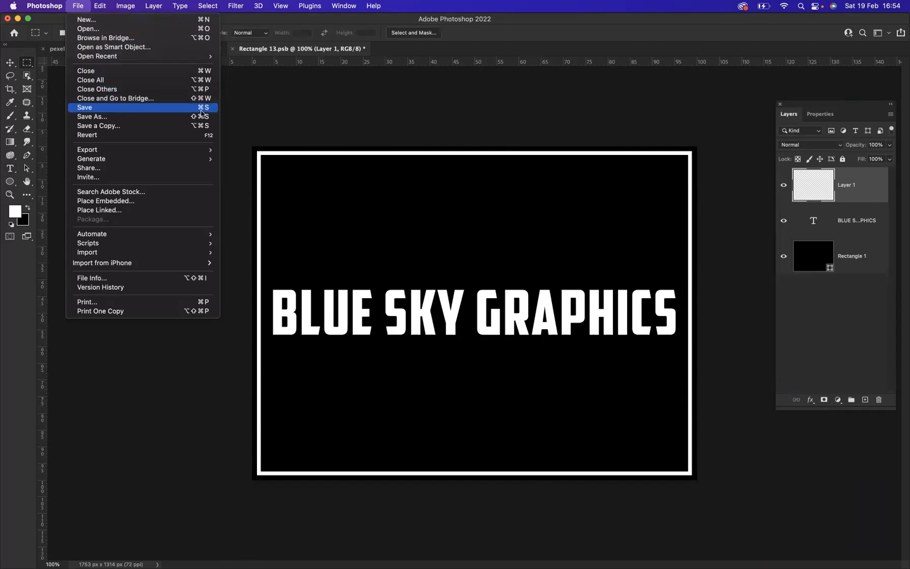
click(319, 124)
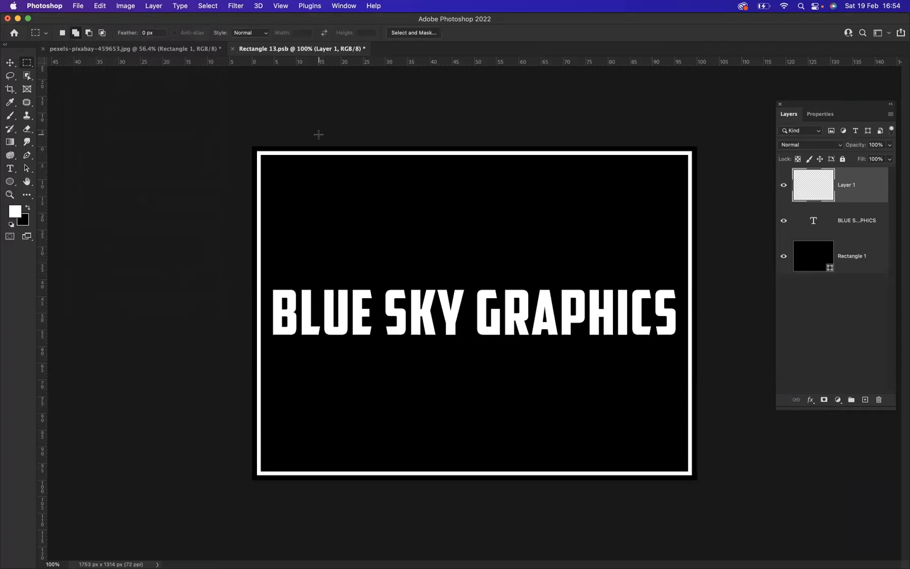
key(super+s)
click(132, 49)
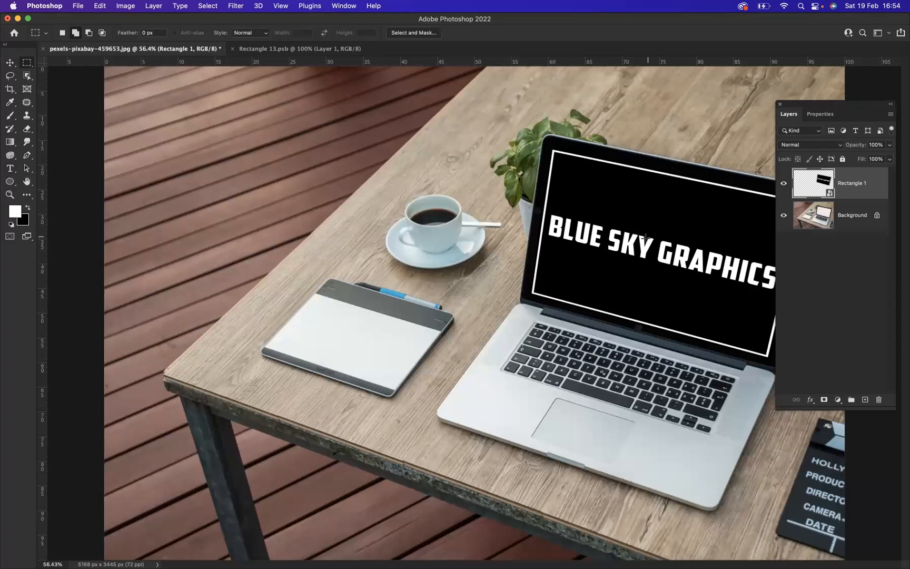
key(super+minus)
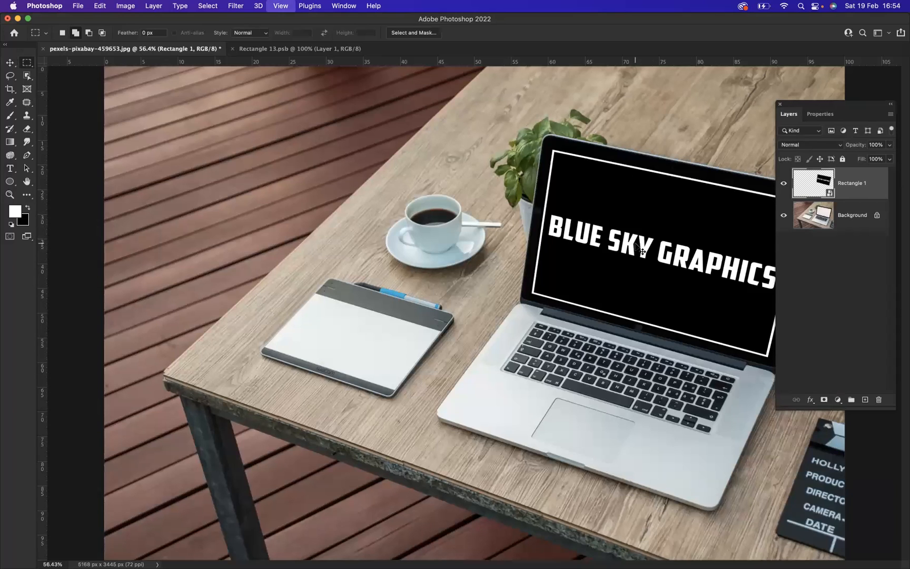